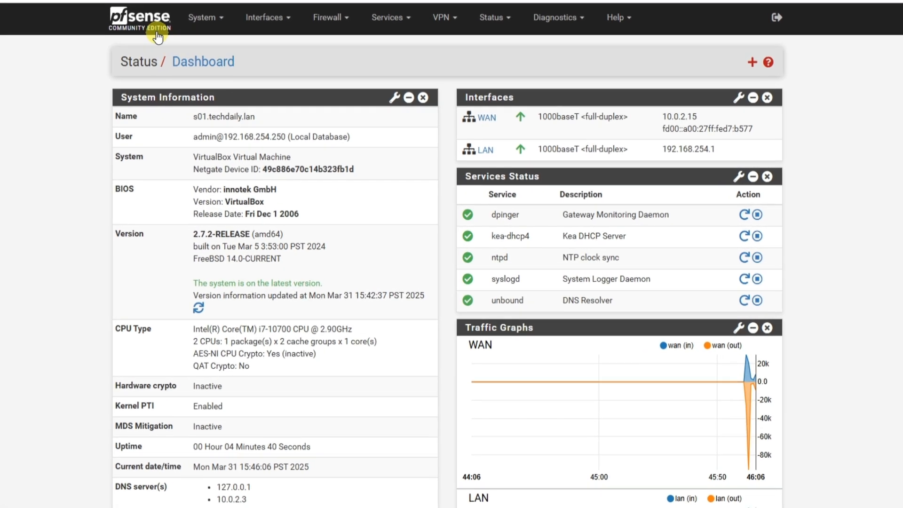
Open the firewall's General Setup page and check its hostname setting.
click(196, 14)
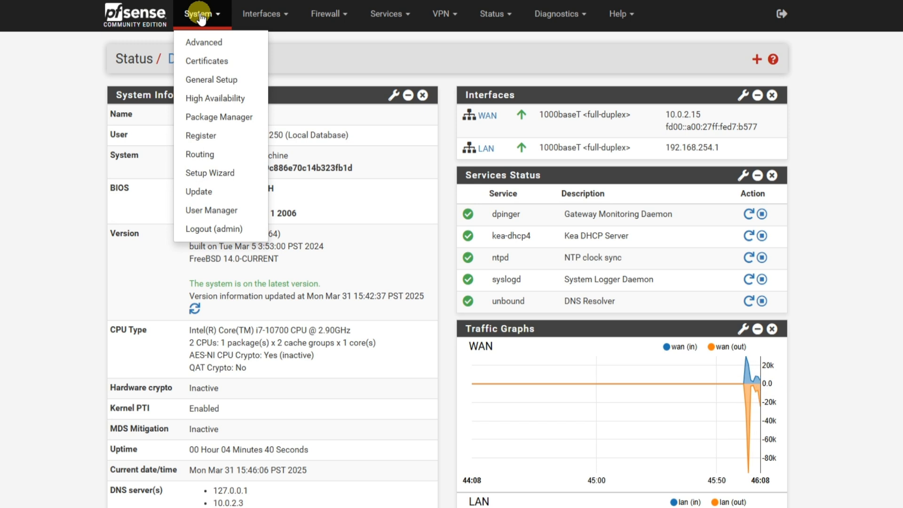
click(207, 81)
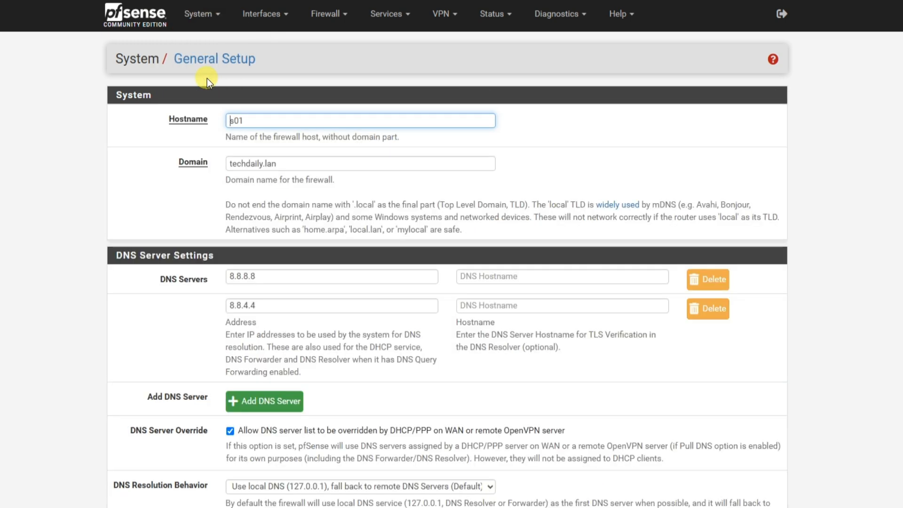
drag(258, 119, 228, 119)
Search the Package Manager's available packages for squid.
click(202, 14)
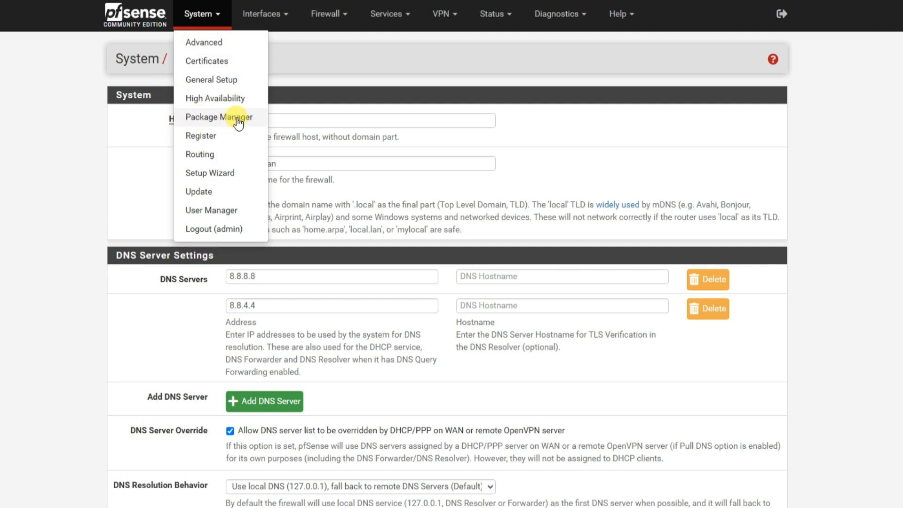
click(234, 121)
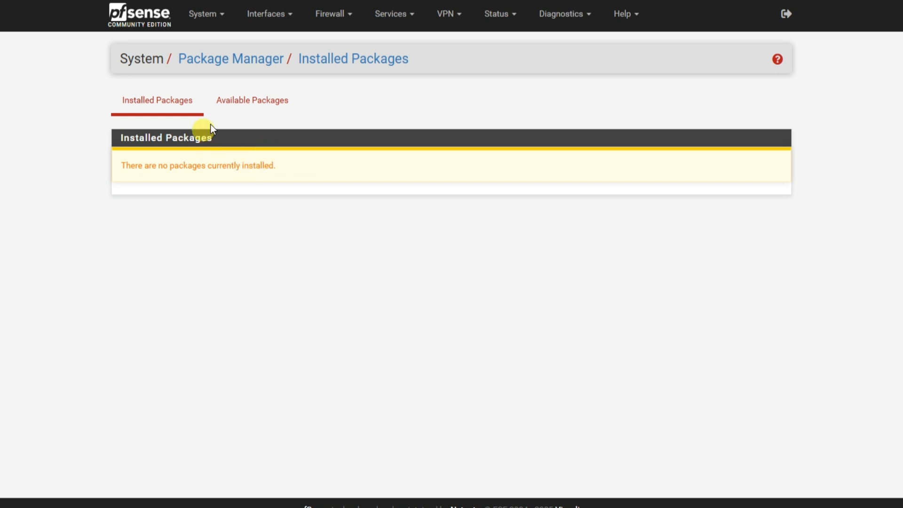
click(262, 109)
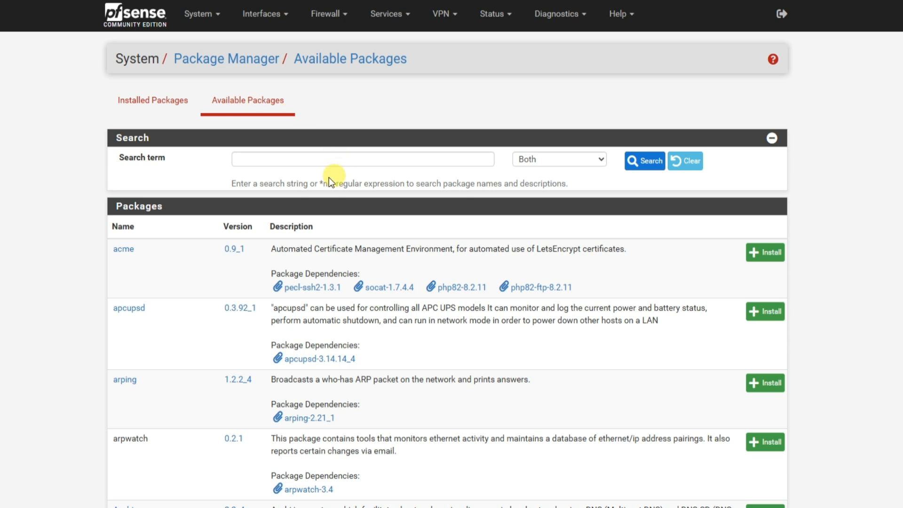
click(290, 159)
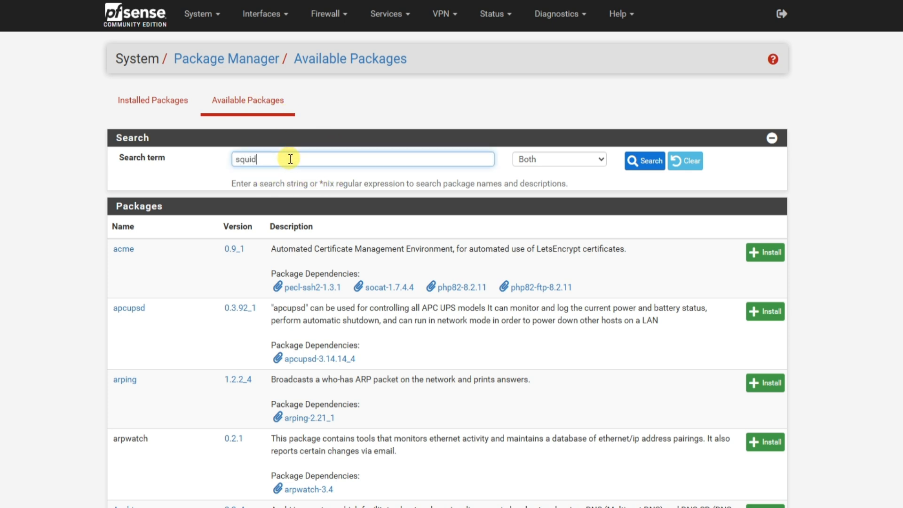
click(644, 166)
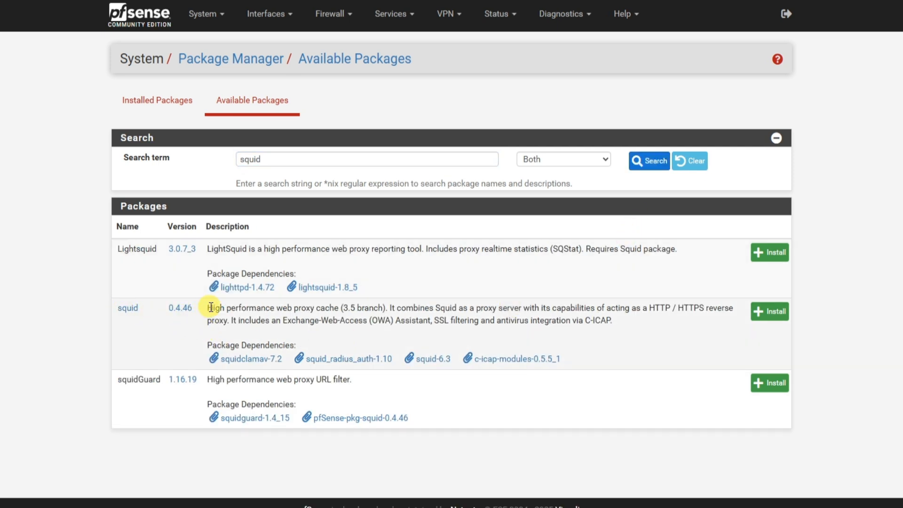
Read the squid package's description, then install the package and check the installation status.
drag(206, 308, 598, 323)
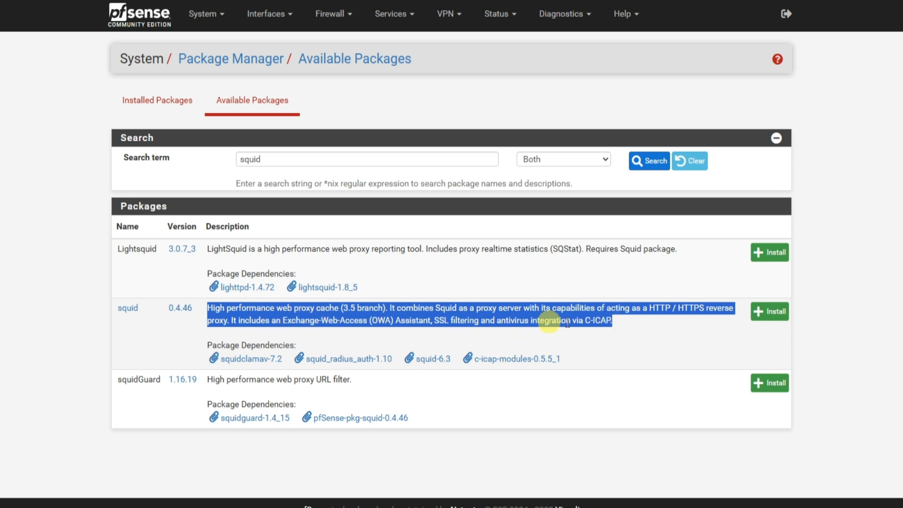
click(647, 328)
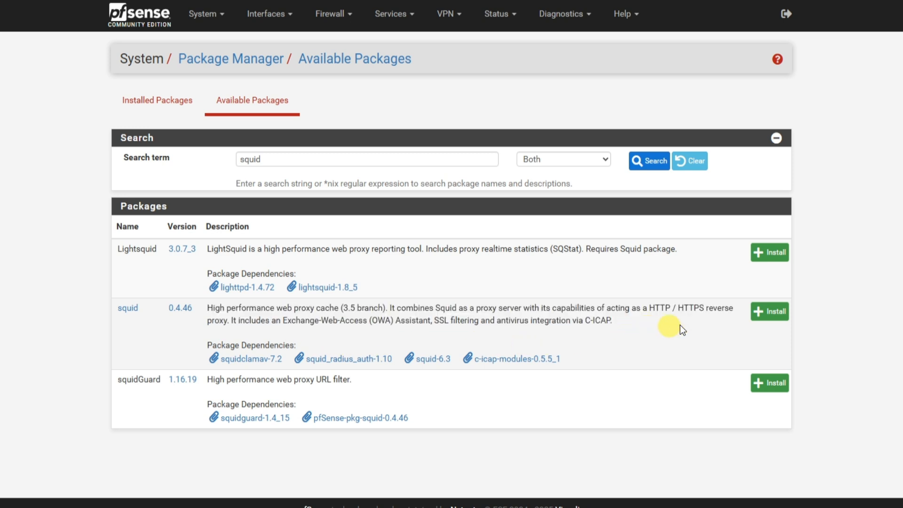
click(770, 312)
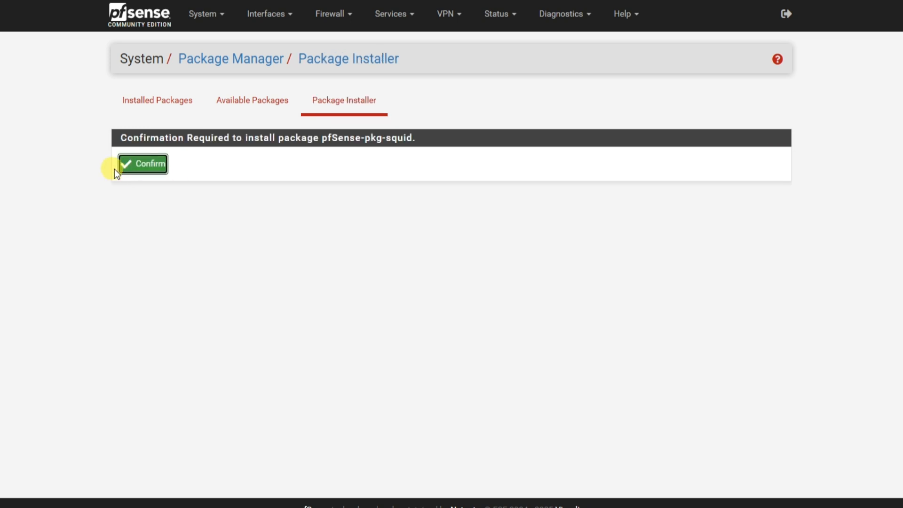
click(135, 173)
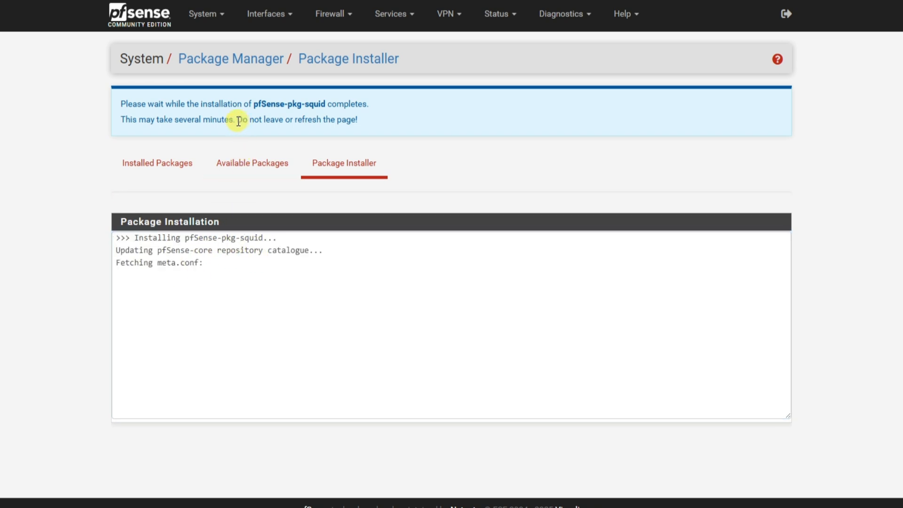
drag(236, 119, 345, 121)
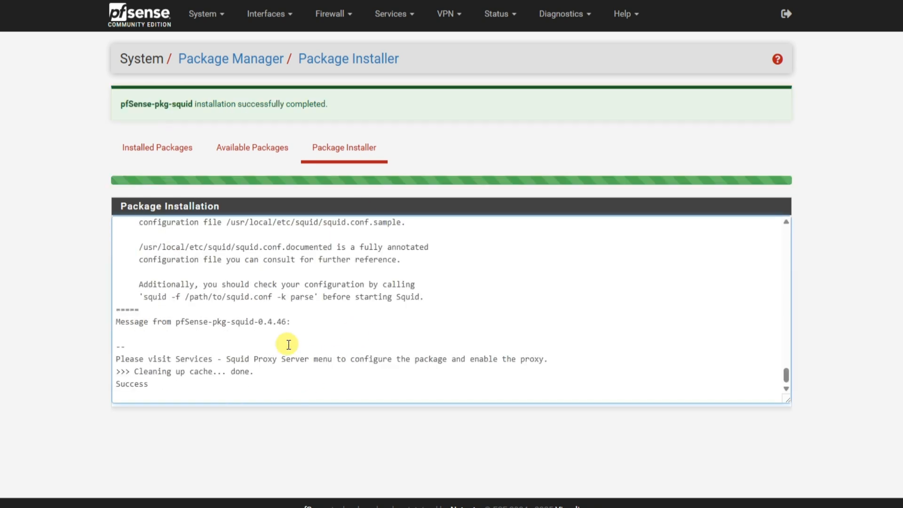
click(126, 104)
drag(127, 104, 228, 101)
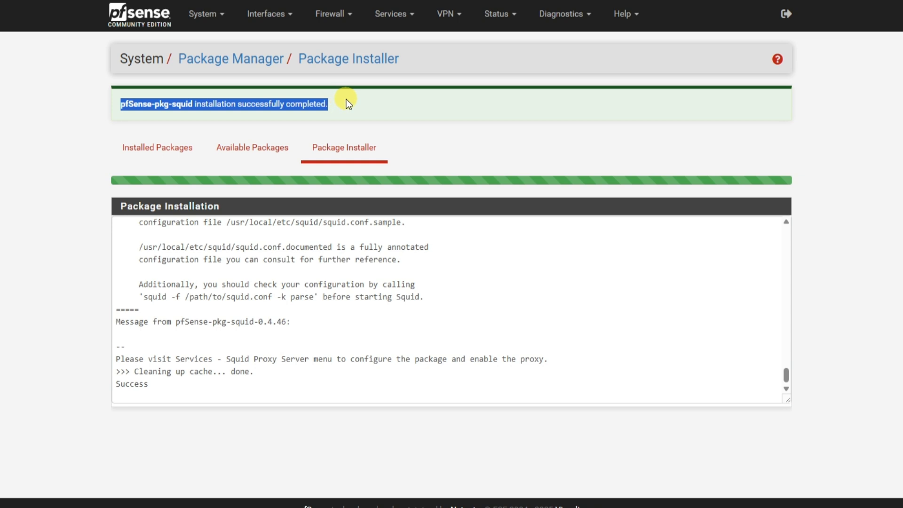
drag(323, 101, 328, 103)
Open the Local Cache settings of the Squid Proxy Server service.
click(401, 19)
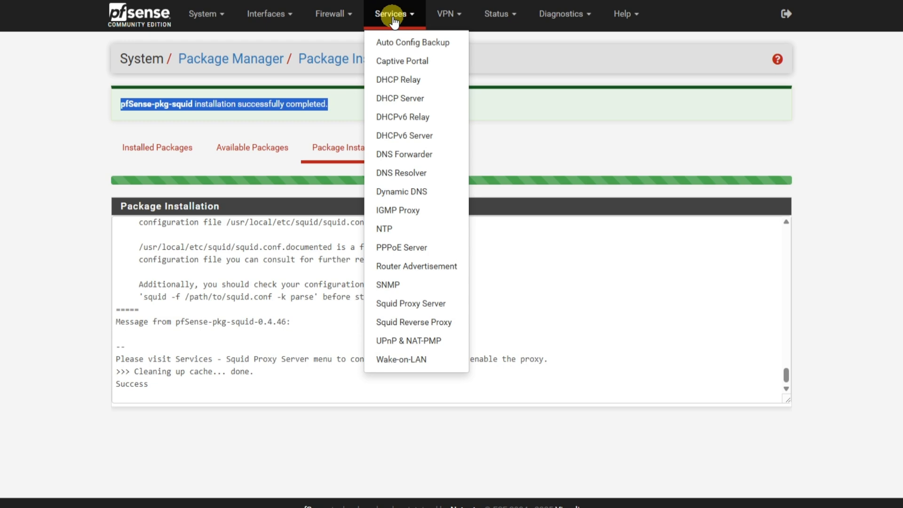
click(409, 305)
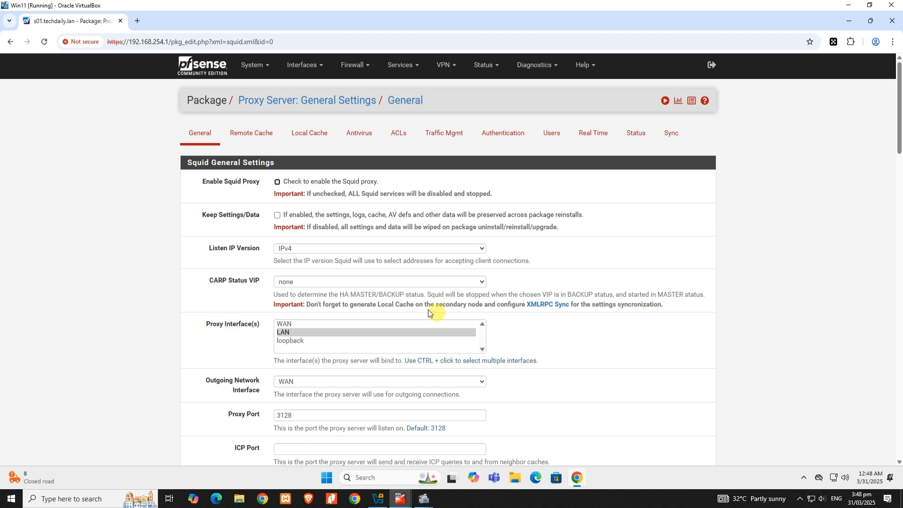
click(311, 137)
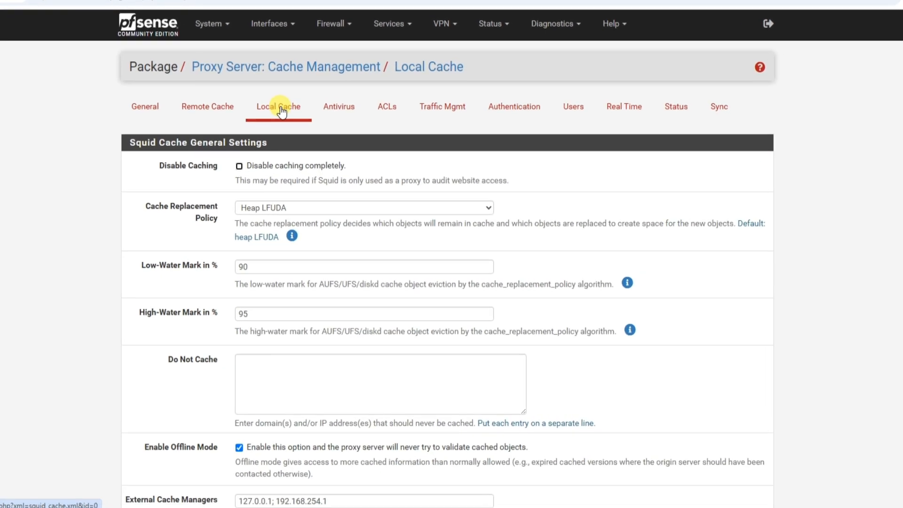
Choose Heap LFUDA as the cache replacement policy and read the explanations of the available policies.
click(256, 206)
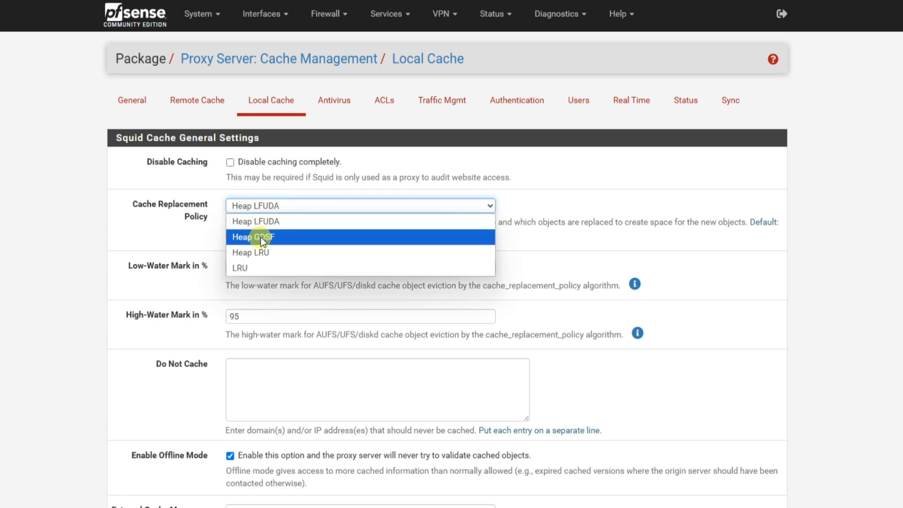
click(260, 225)
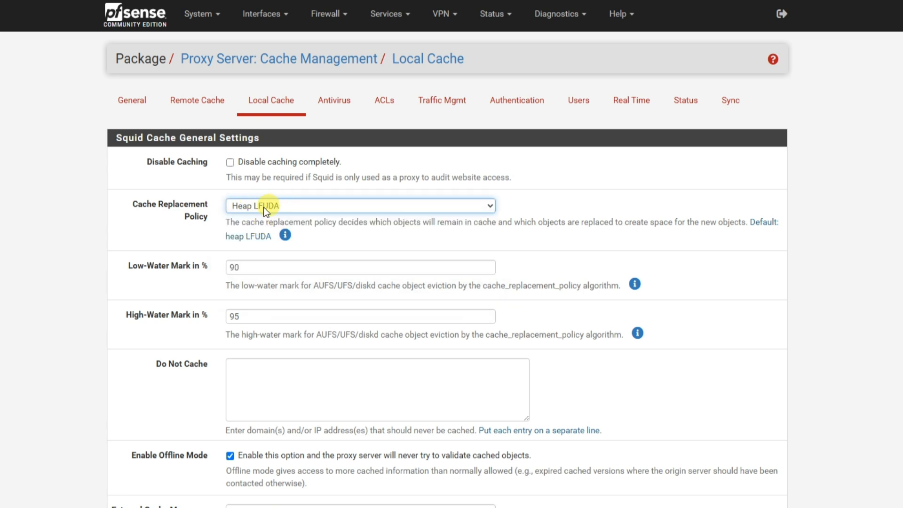
click(285, 235)
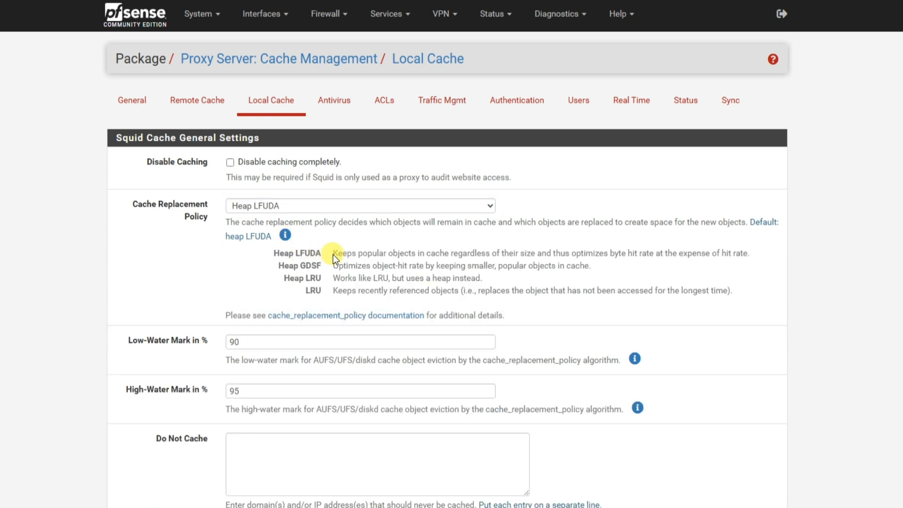
drag(333, 255, 744, 254)
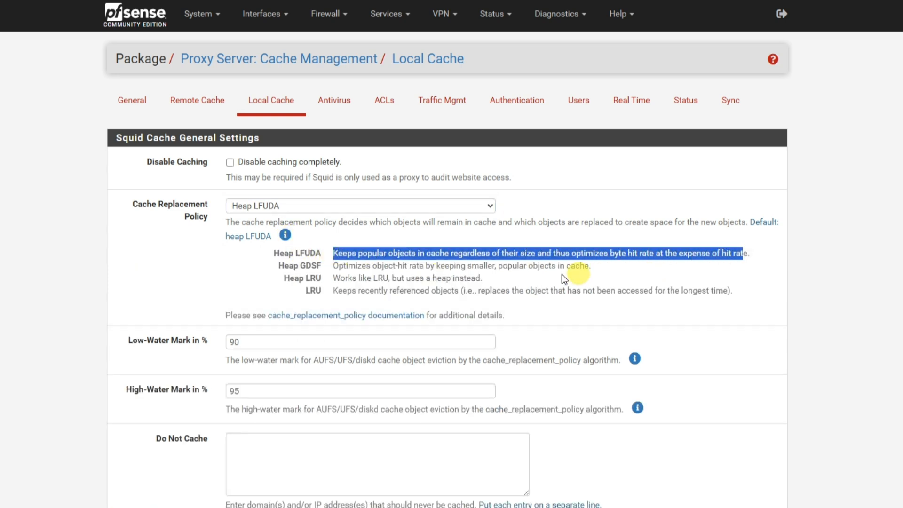
drag(334, 265, 556, 266)
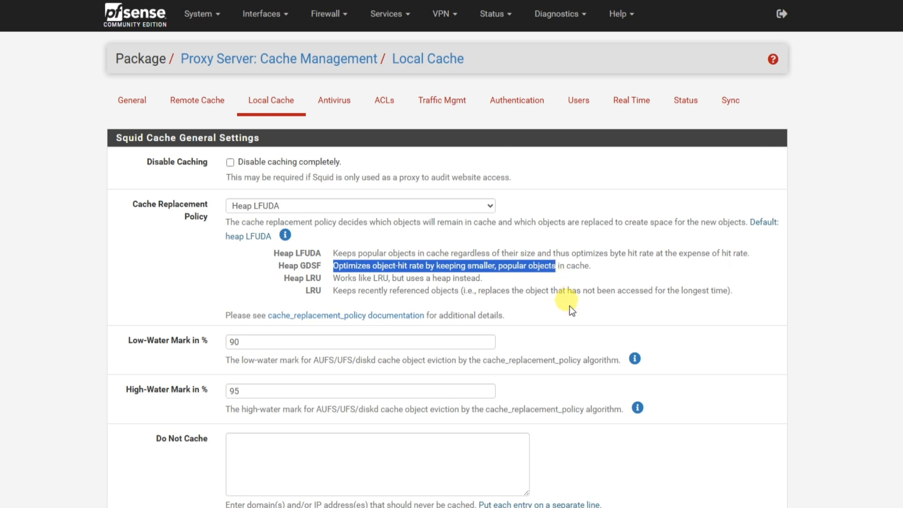
click(569, 306)
Examine the low-water and high-water marks, the Do Not Cache list, offline mode and the external cache managers.
scroll(570, 306, down, 3)
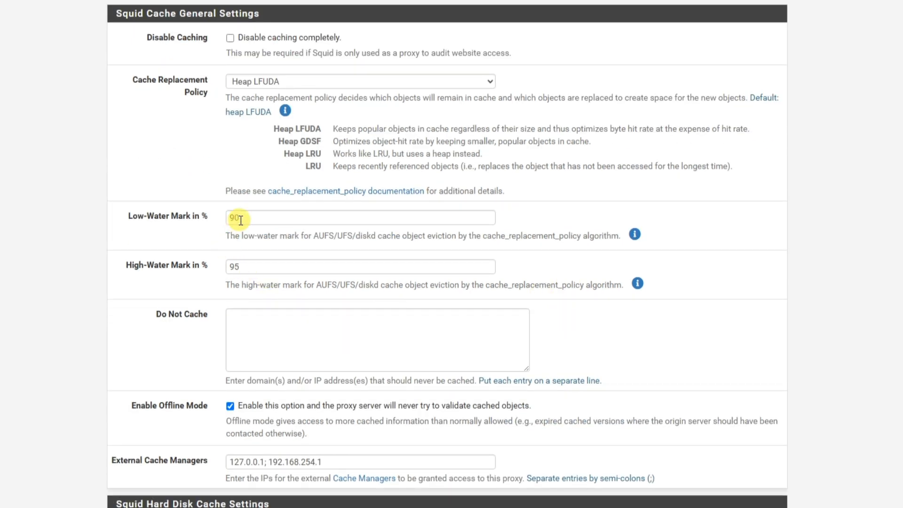
click(240, 220)
click(244, 266)
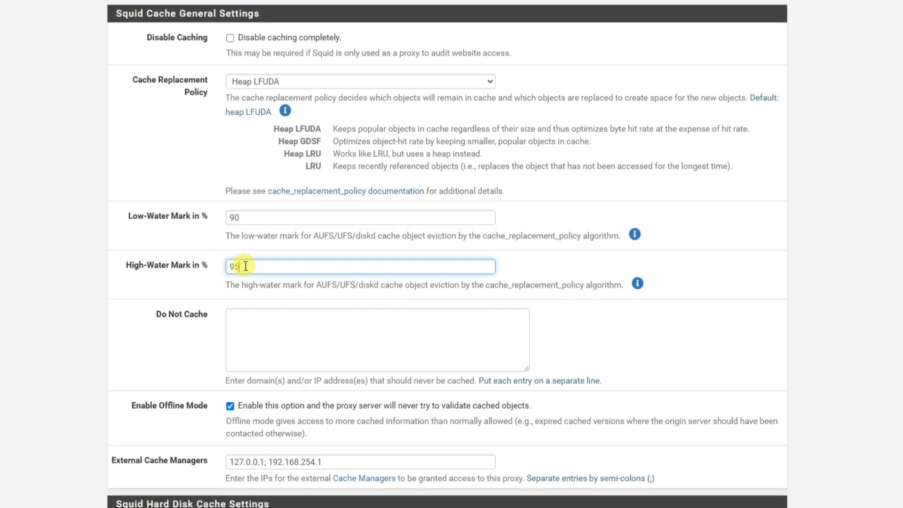
scroll(245, 266, down, 2)
click(254, 265)
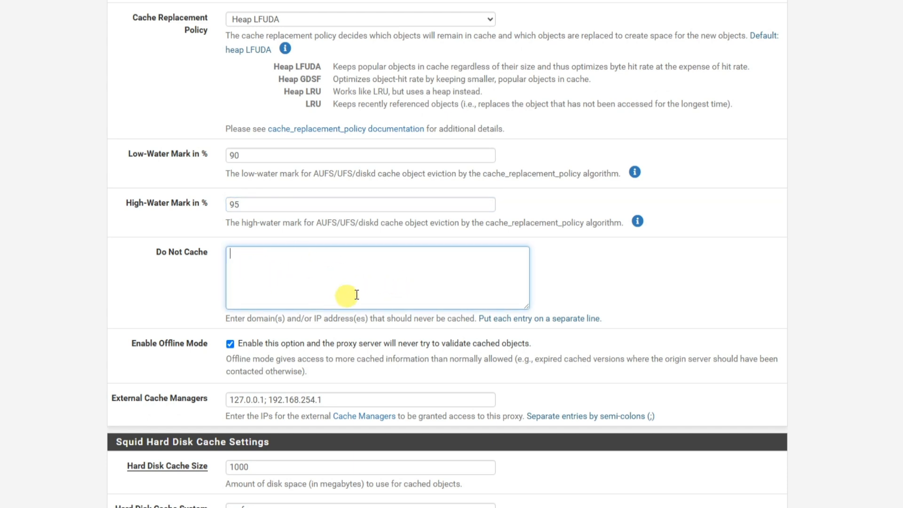
scroll(329, 284, down, 4)
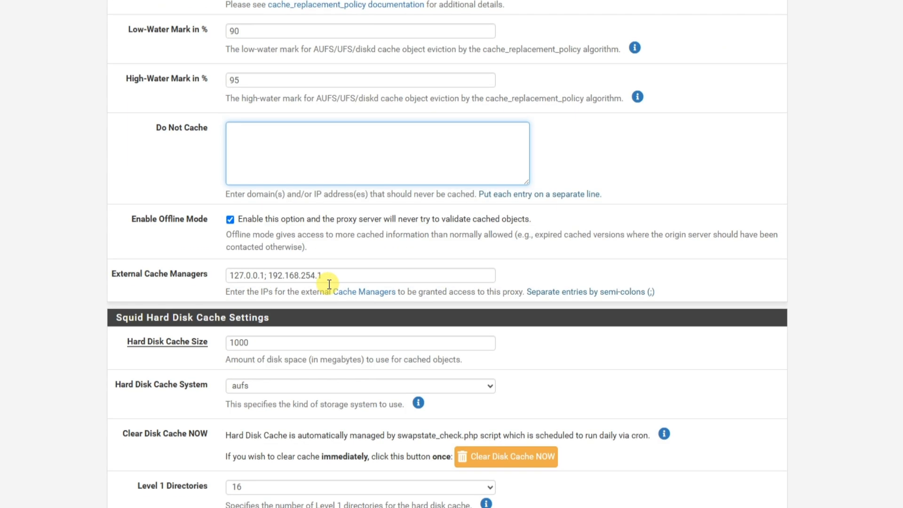
click(202, 236)
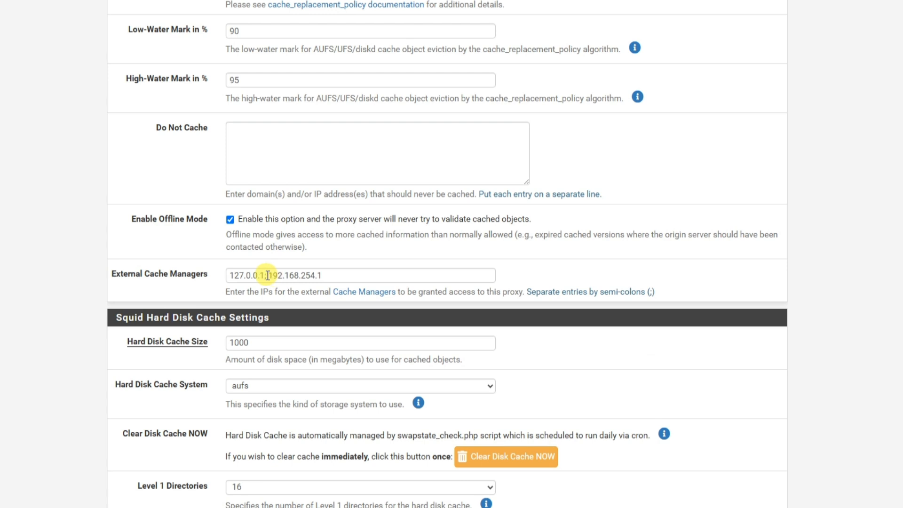
drag(266, 275, 358, 275)
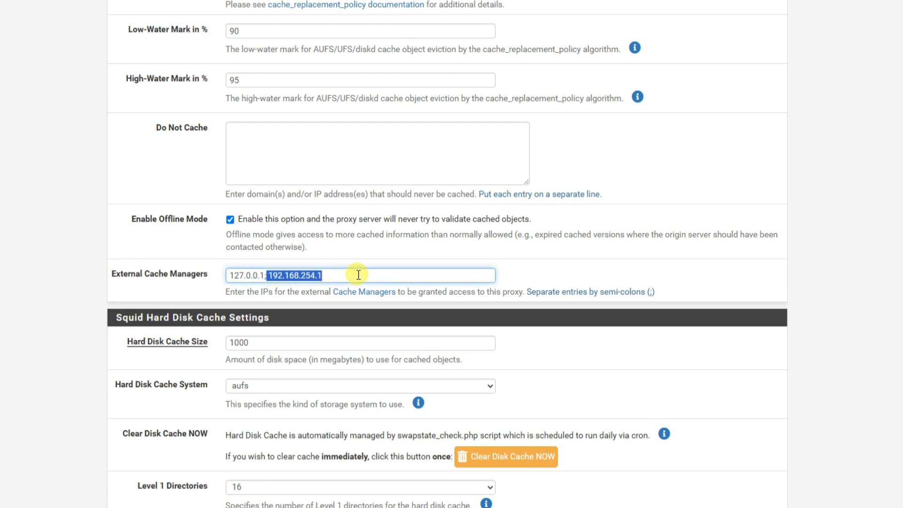
click(358, 274)
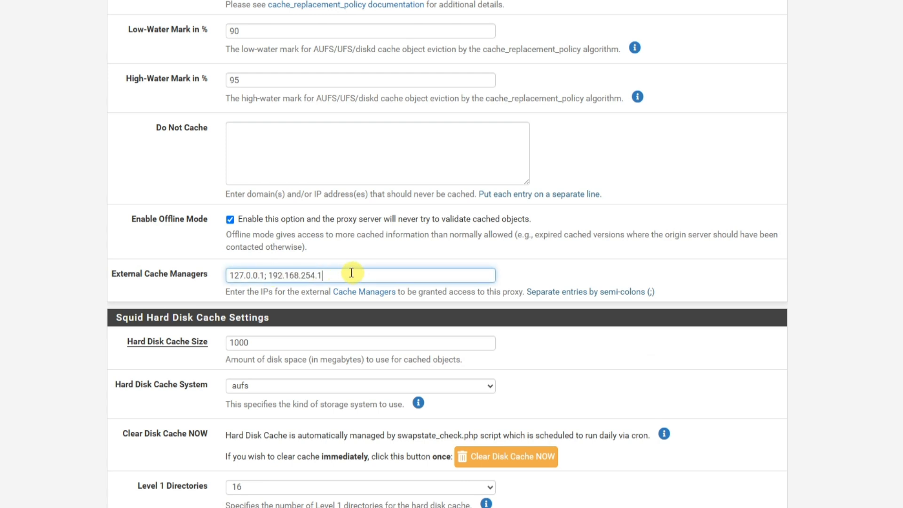
drag(265, 277, 338, 277)
click(270, 277)
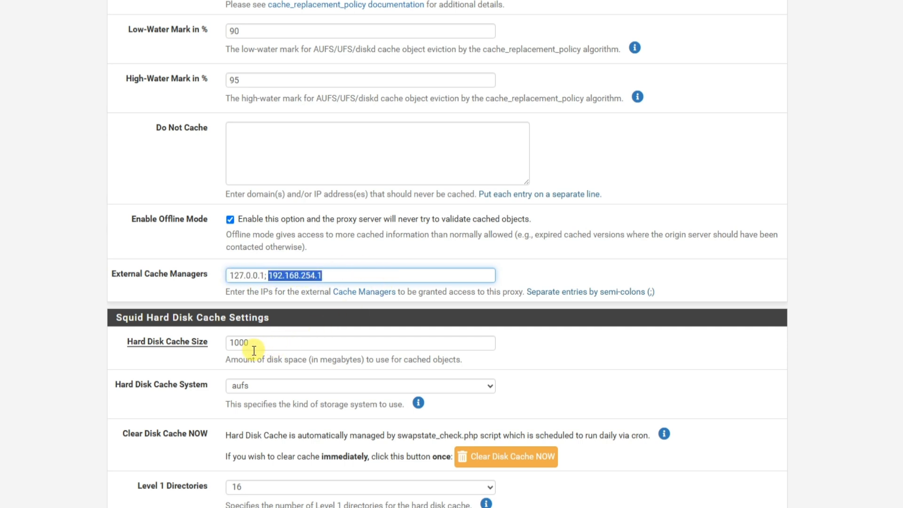
Examine the Hard Disk Cache Size setting and its description in the Squid Hard Disk Cache Settings.
drag(117, 317, 332, 325)
scroll(334, 324, down, 2)
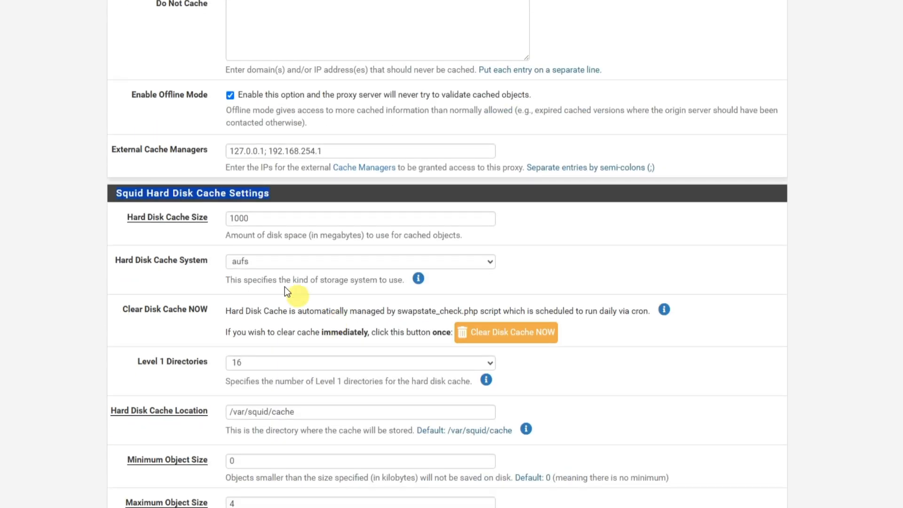
click(260, 221)
drag(262, 221, 458, 237)
click(209, 241)
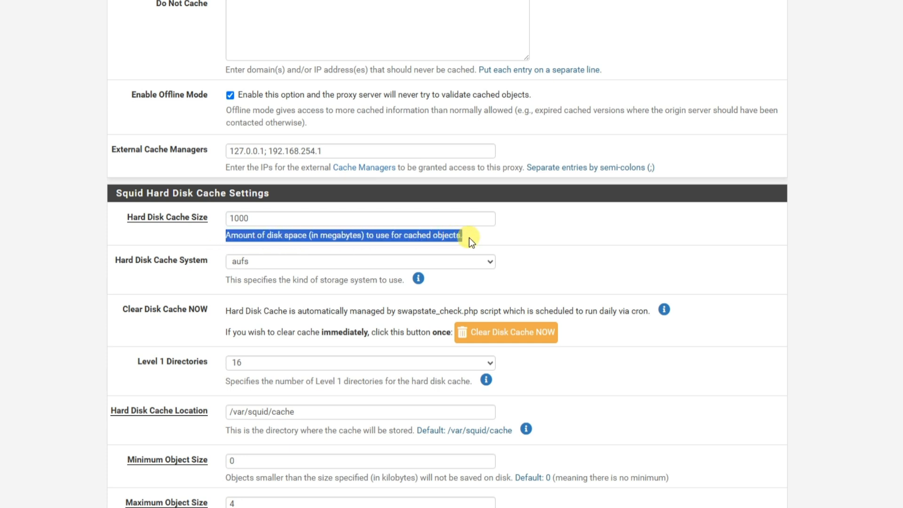
click(254, 218)
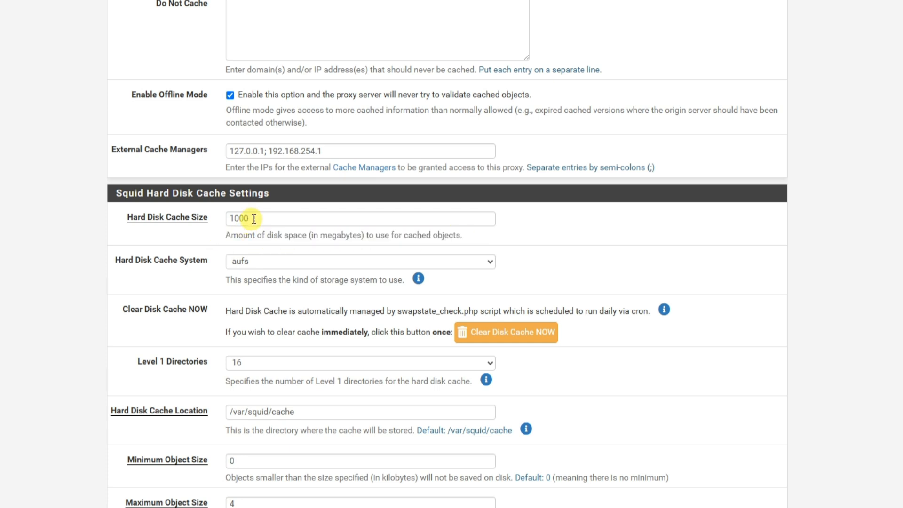
drag(254, 217, 227, 218)
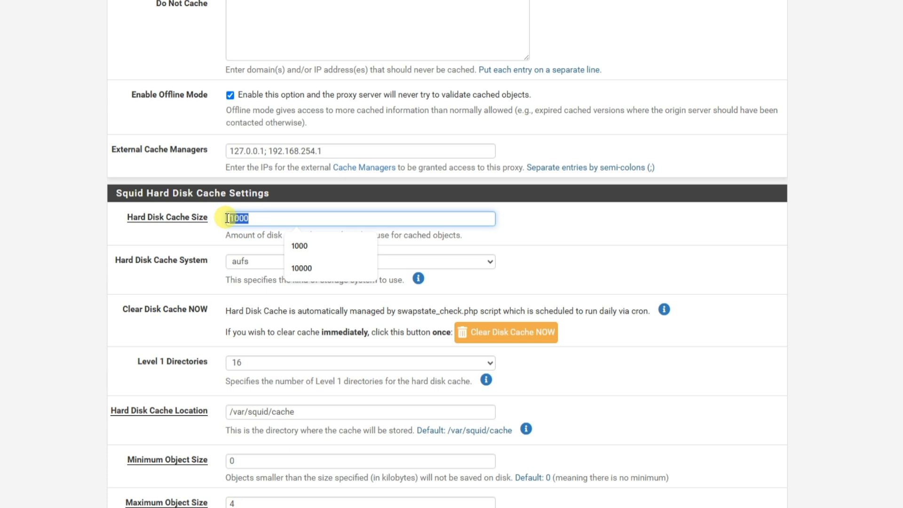
click(224, 235)
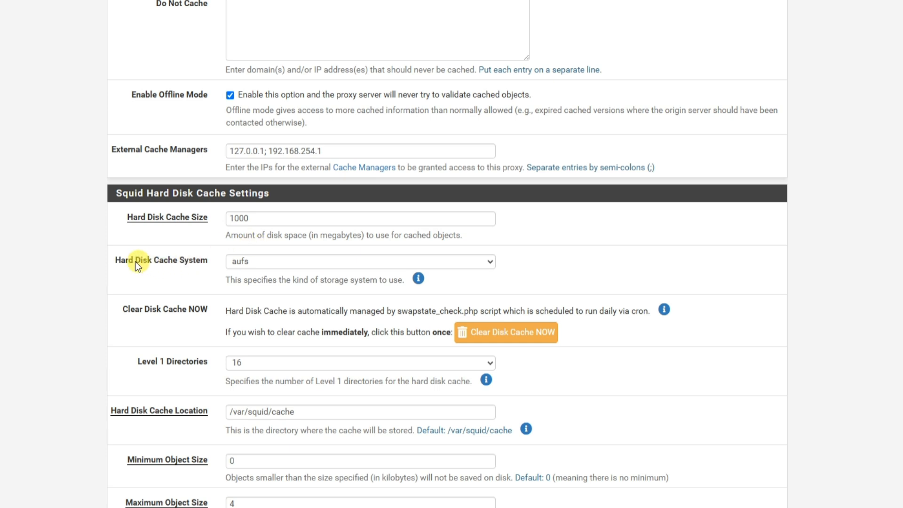
Choose aufs as the hard disk cache system and read the explanations of the available storage types.
drag(135, 262, 218, 262)
click(256, 262)
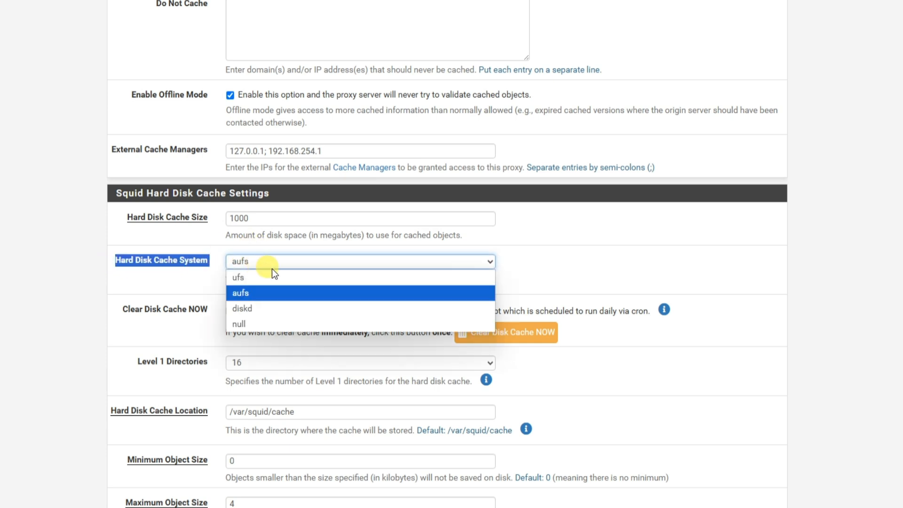
click(243, 293)
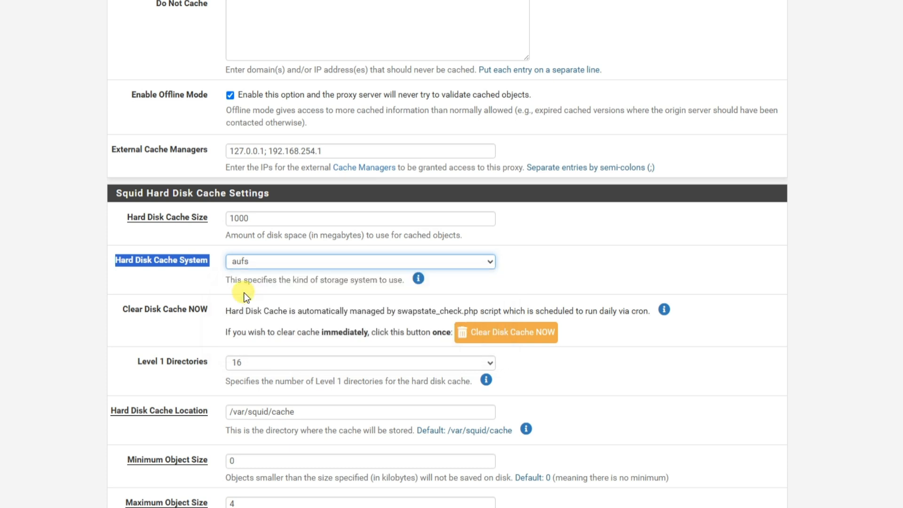
click(419, 279)
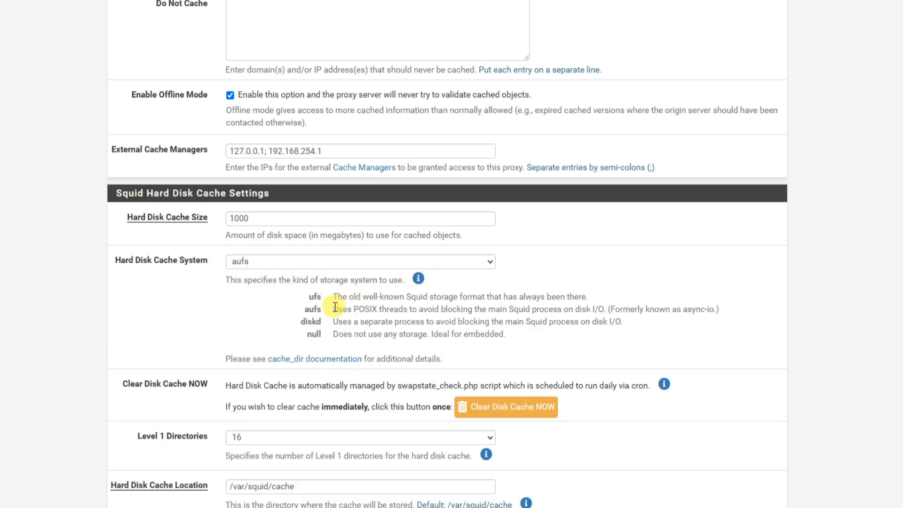
drag(334, 308, 720, 310)
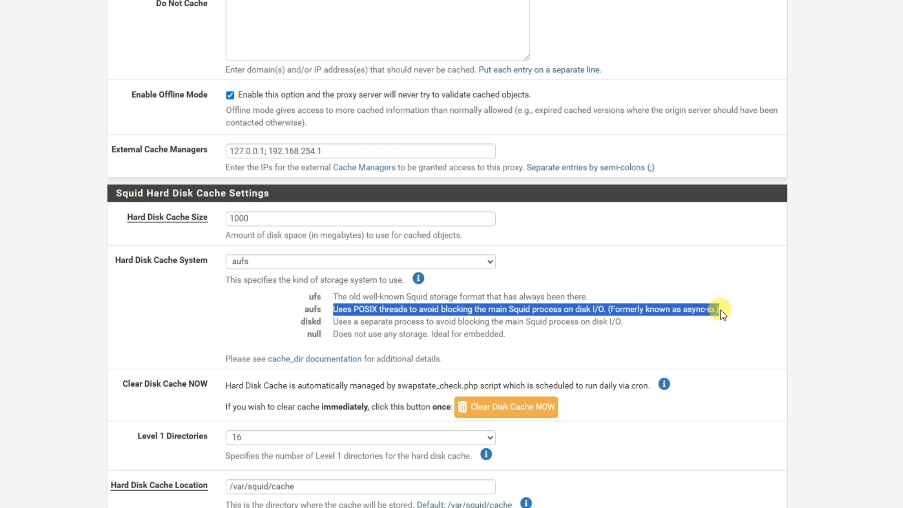
Examine the Level 1 Directories, Hard Disk Cache Location, and minimum and maximum object size settings of the hard disk cache.
scroll(665, 313, down, 4)
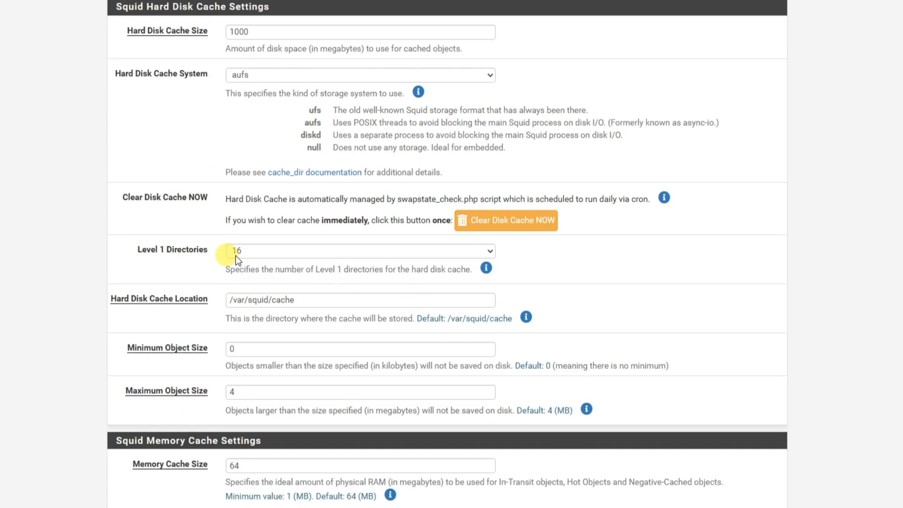
click(244, 256)
click(244, 299)
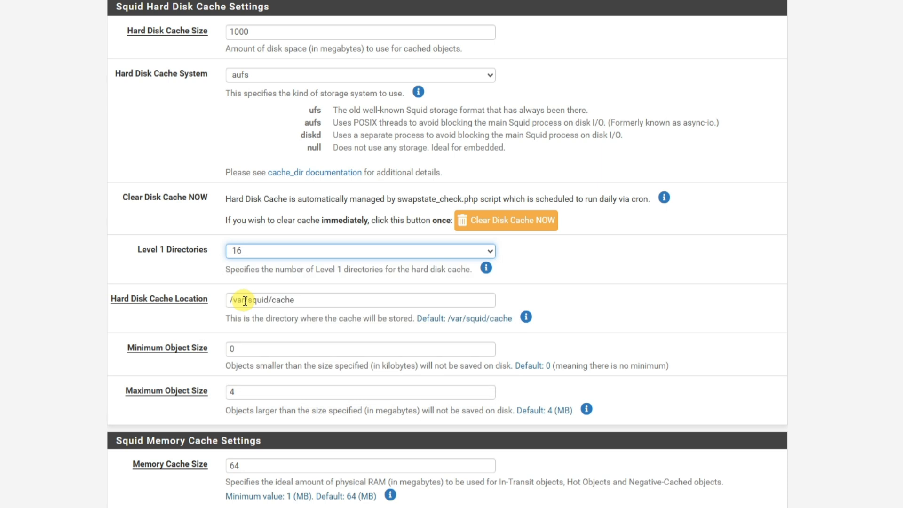
scroll(188, 263, down, 3)
drag(124, 220, 200, 228)
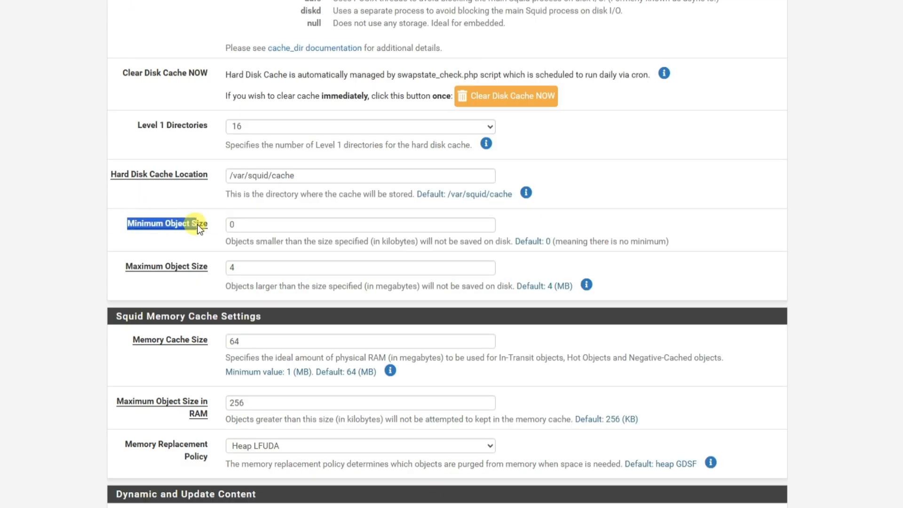
click(245, 226)
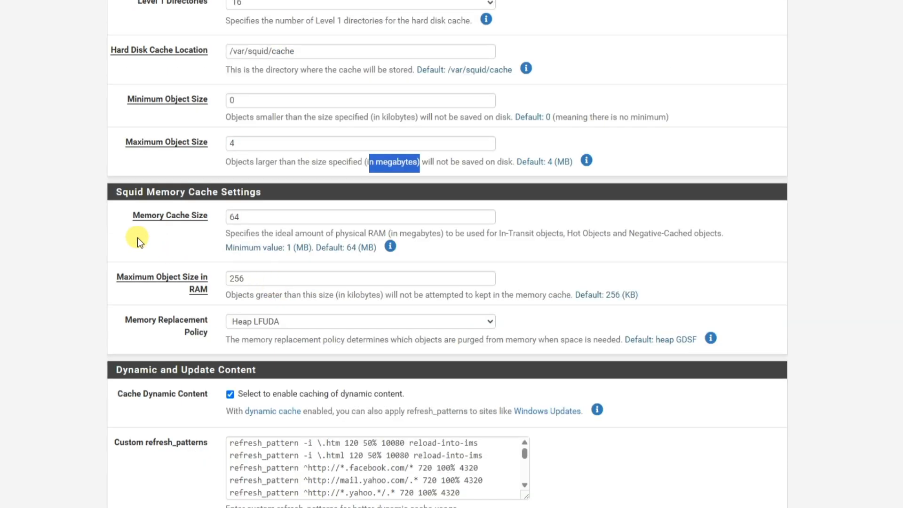
click(137, 238)
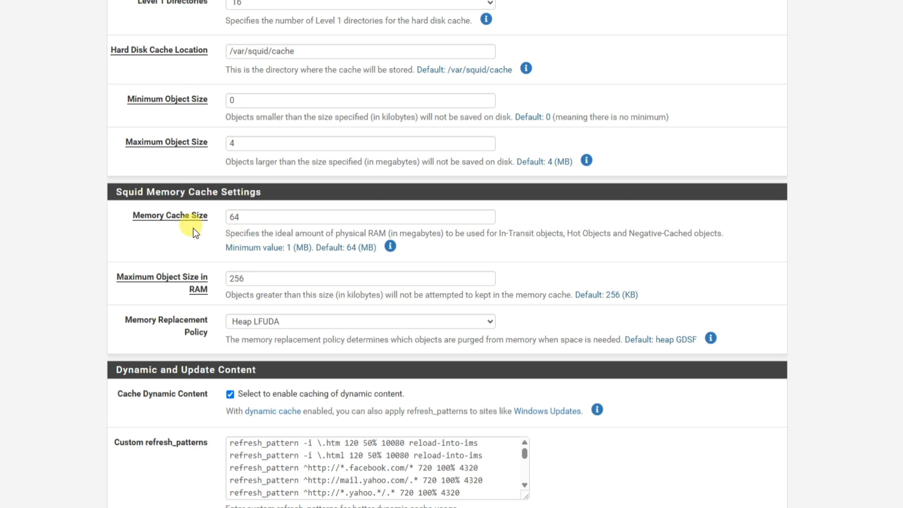
Examine the Squid Memory Cache Settings and read the explanations of the memory replacement policies, particularly Heap LFUDA.
scroll(217, 270, down, 2)
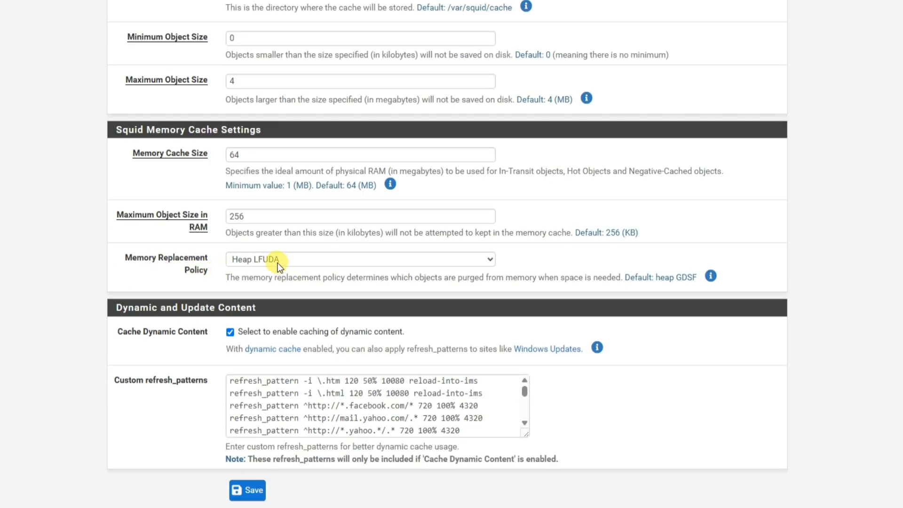
click(710, 276)
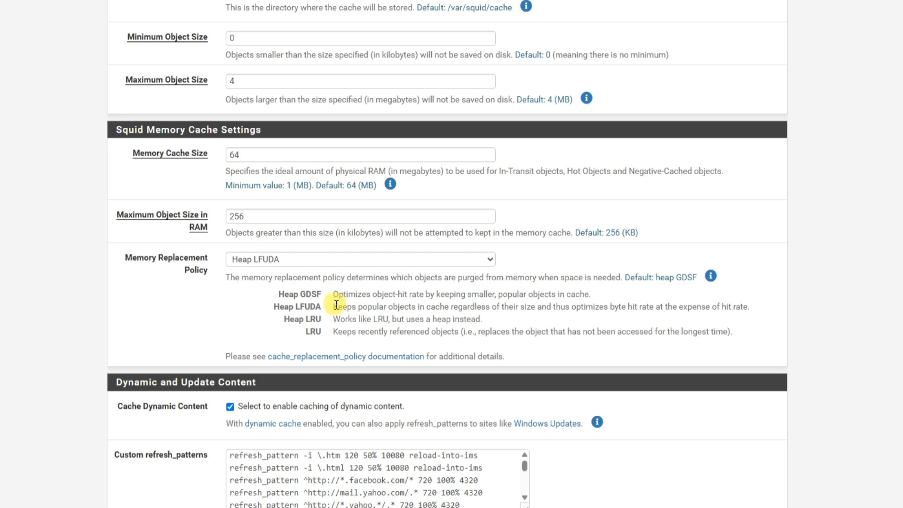
drag(335, 307, 709, 307)
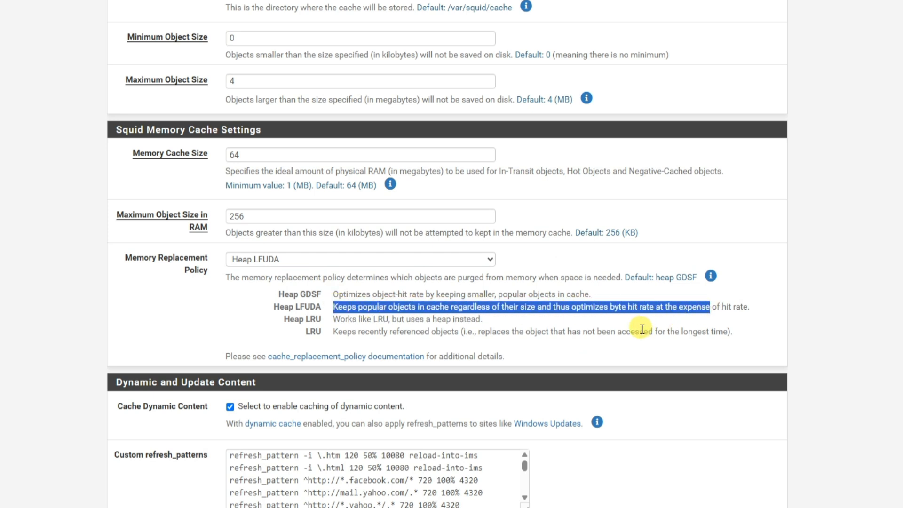
click(641, 330)
Examine the custom refresh_patterns, switch to File Explorer and open the squidoo text file on the shared Z: drive.
scroll(641, 331, down, 3)
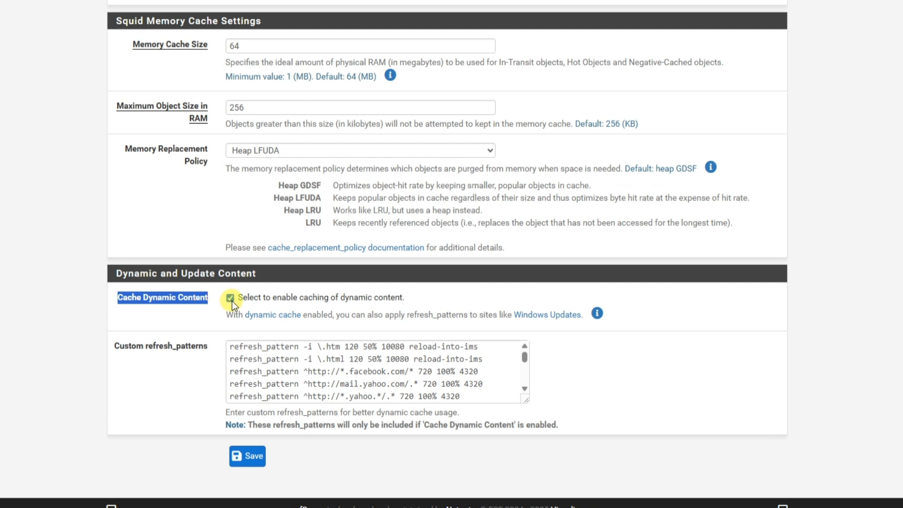
click(252, 363)
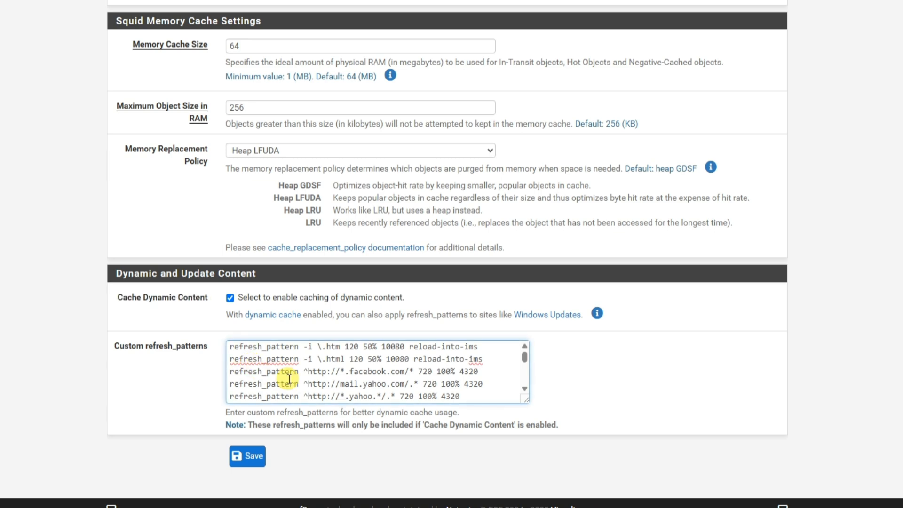
key(super+e)
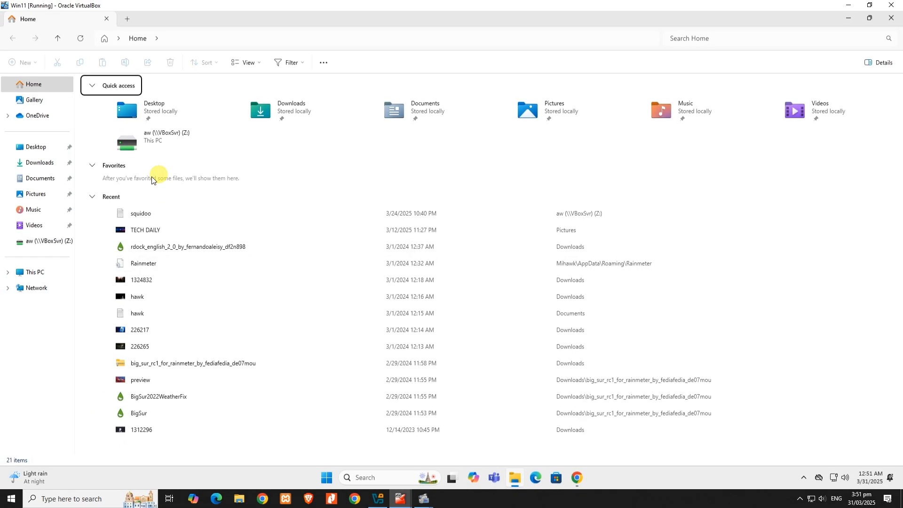
click(52, 242)
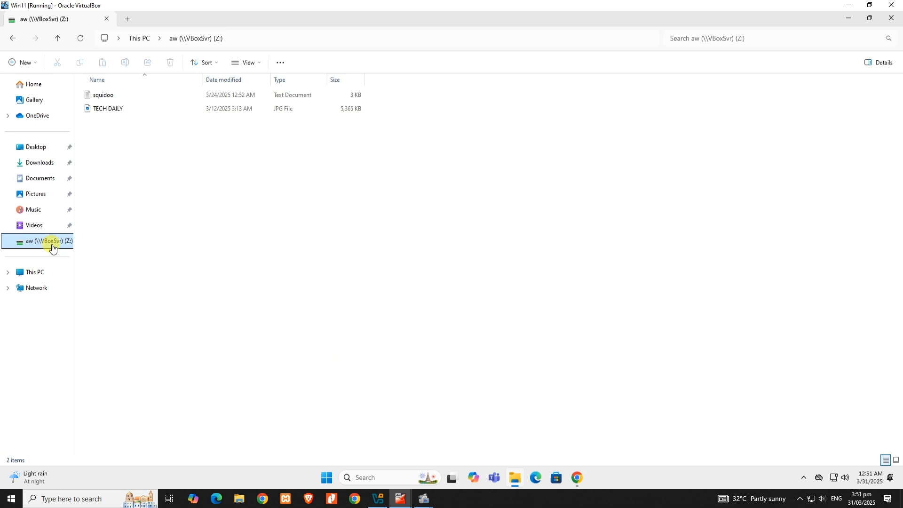
click(99, 97)
double_click(100, 95)
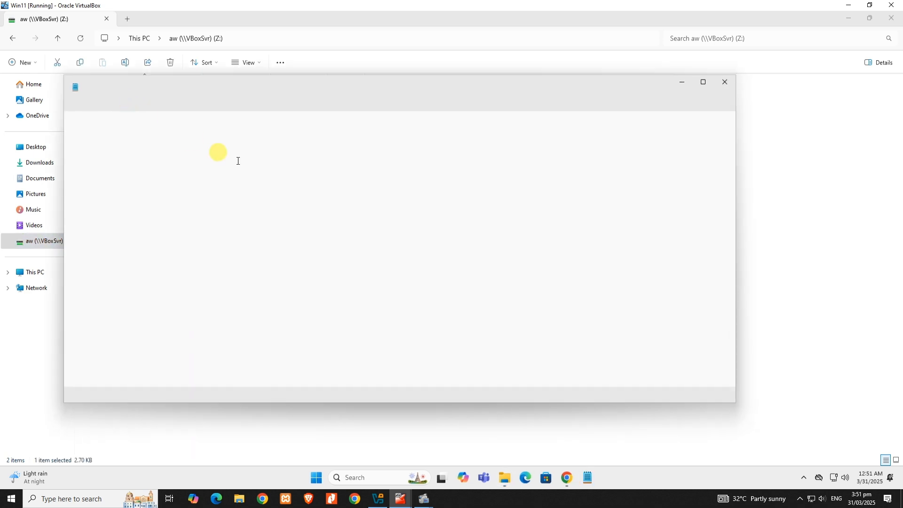
click(294, 248)
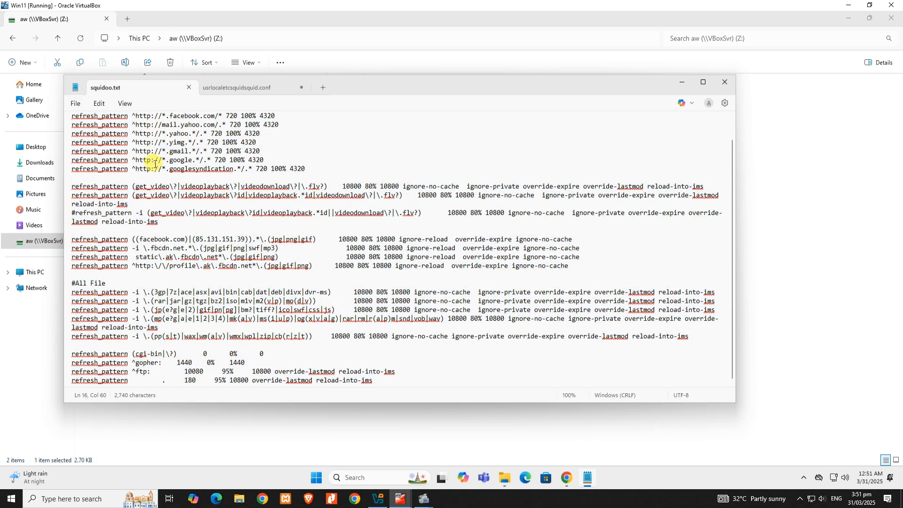
Select all refresh_pattern lines in squidoo.txt, and close the text file and File Explorer.
scroll(215, 158, up, 1)
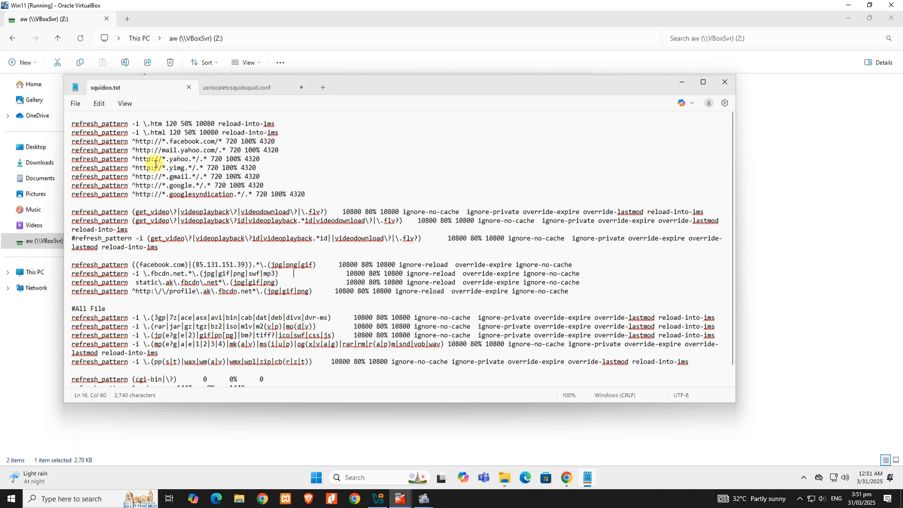
drag(71, 123, 394, 387)
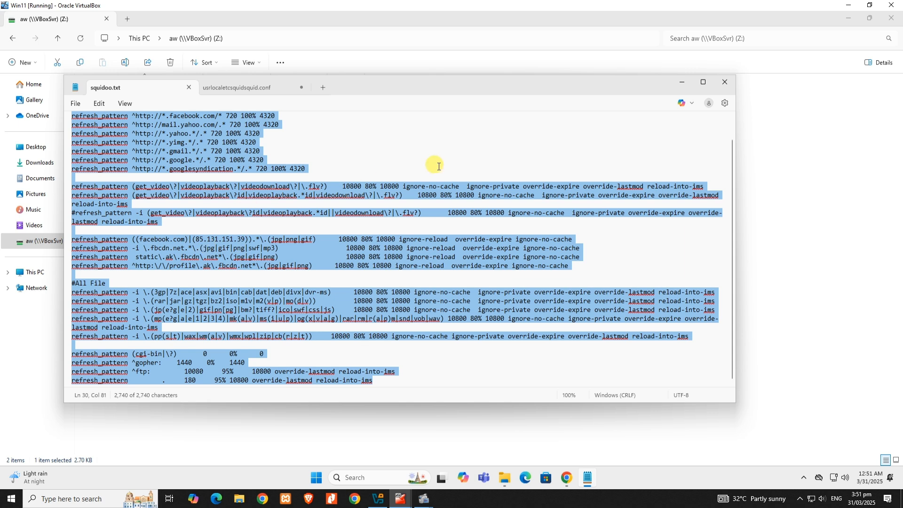
click(729, 84)
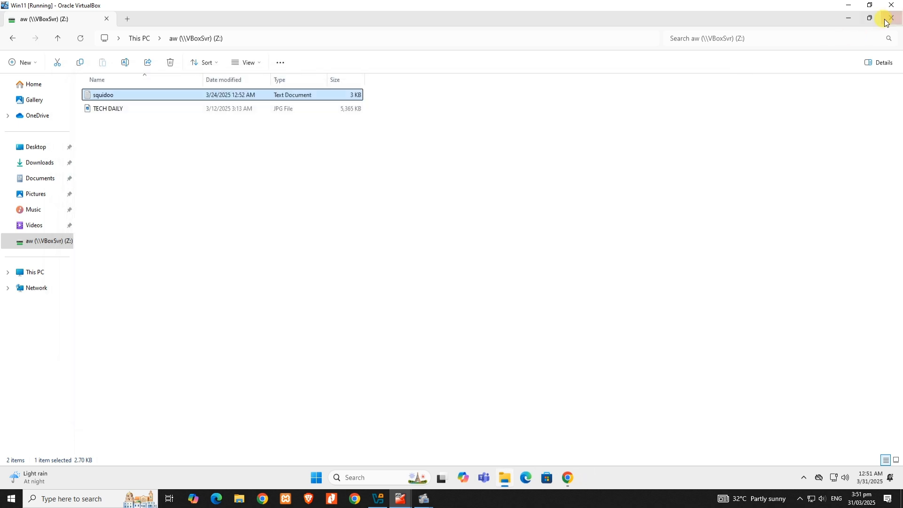
click(892, 19)
Return to the Custom refresh_patterns setting and save the Local Cache configuration.
click(317, 357)
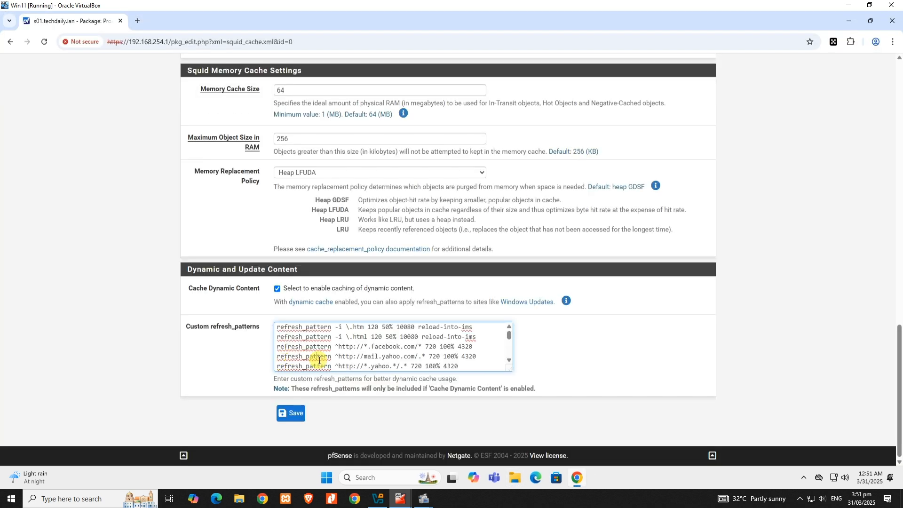
click(298, 415)
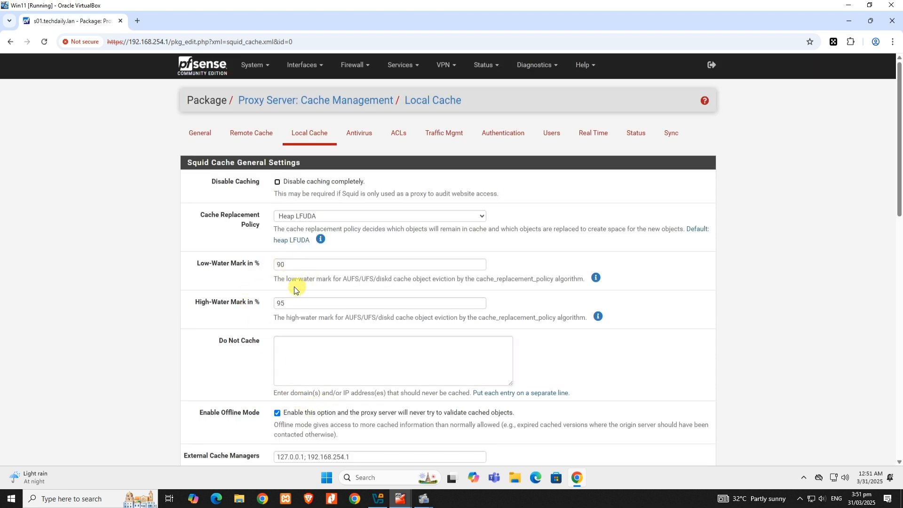
Open the proxy server's Antivirus settings and examine the Enable AV option for ClamAV.
click(357, 133)
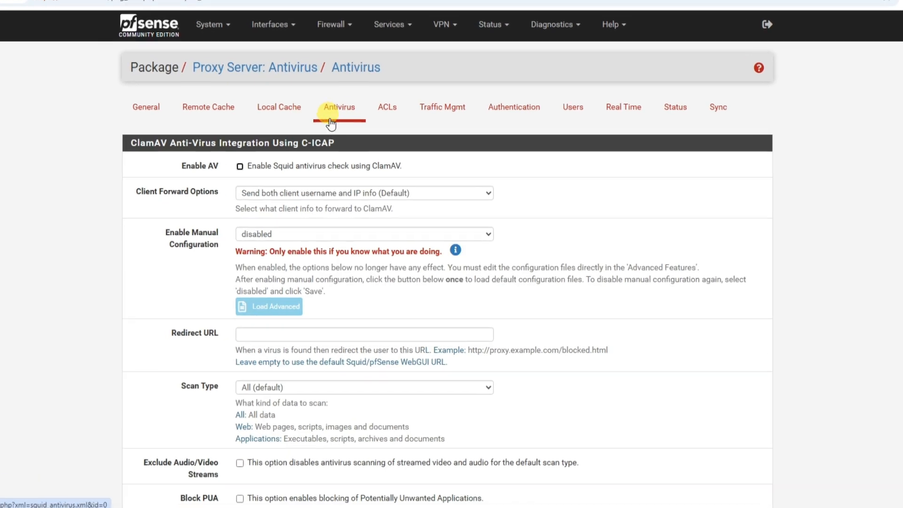
drag(166, 160, 209, 164)
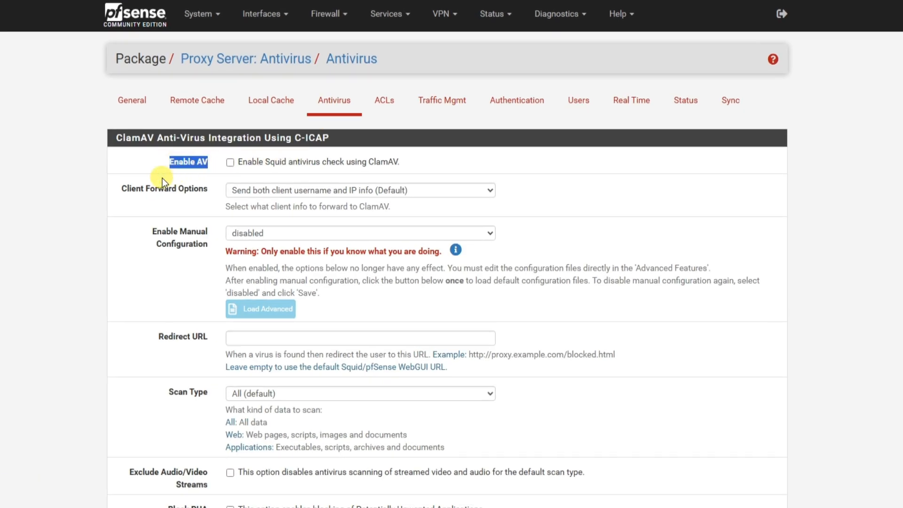
Open the proxy server's General settings and enable the Squid proxy.
click(130, 101)
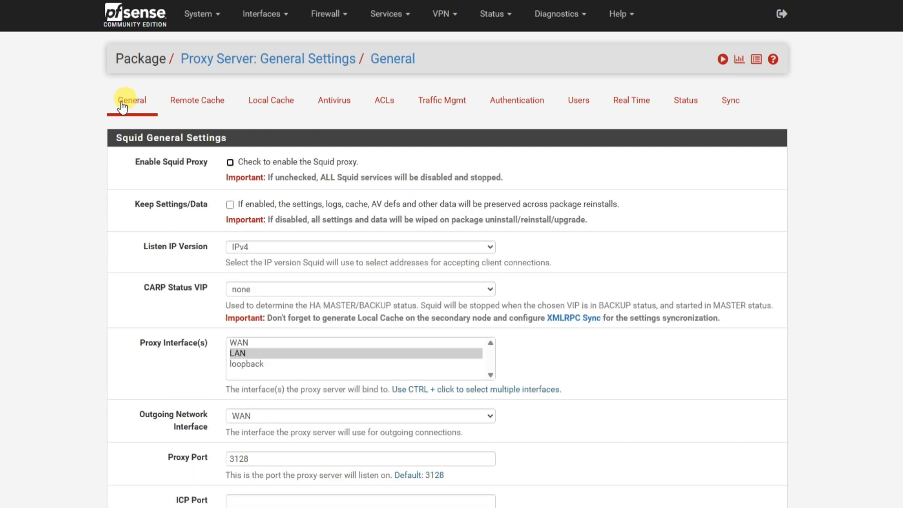
click(230, 163)
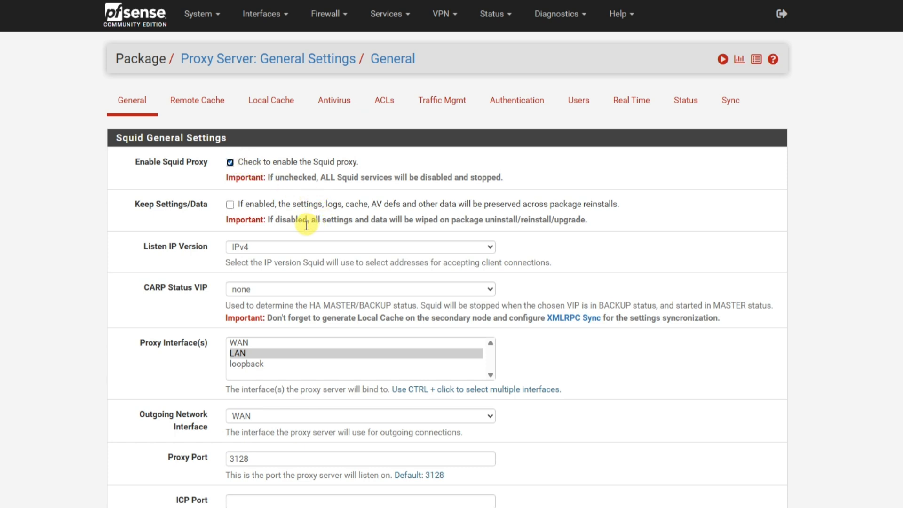
Choose IPv4 as the Listen IP Version and read the setting's description.
scroll(210, 218, down, 1)
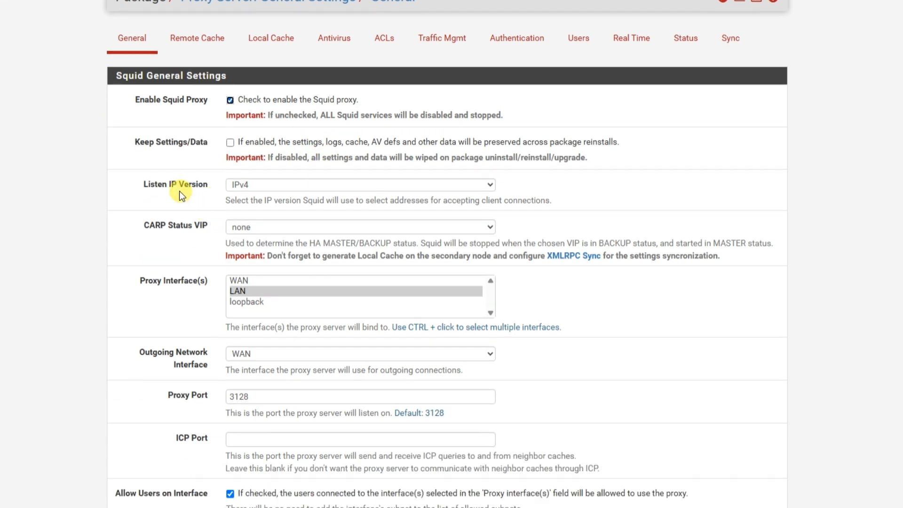
drag(144, 183, 169, 184)
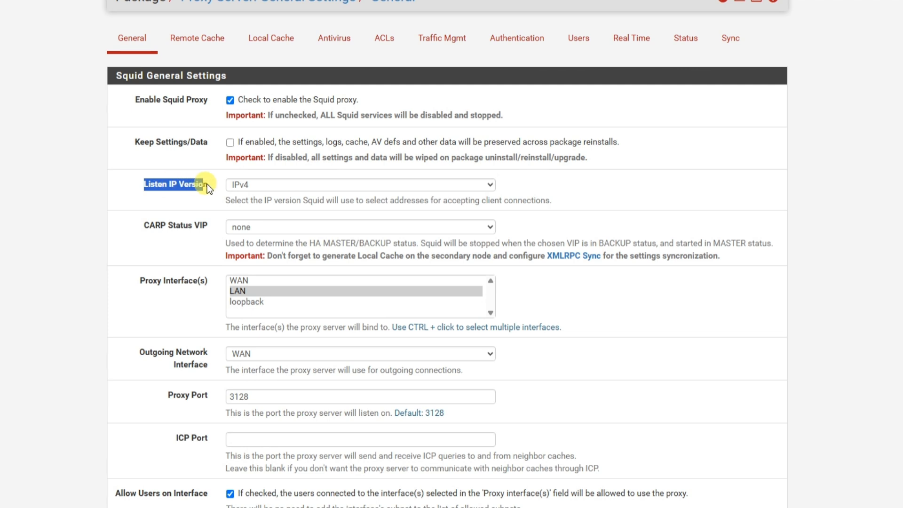
click(245, 184)
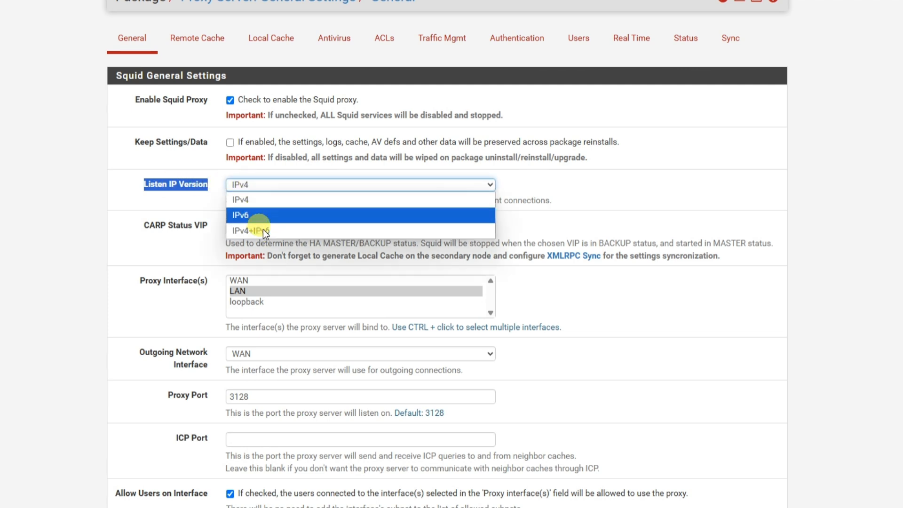
click(249, 199)
drag(222, 198, 478, 202)
click(568, 206)
scroll(568, 205, down, 4)
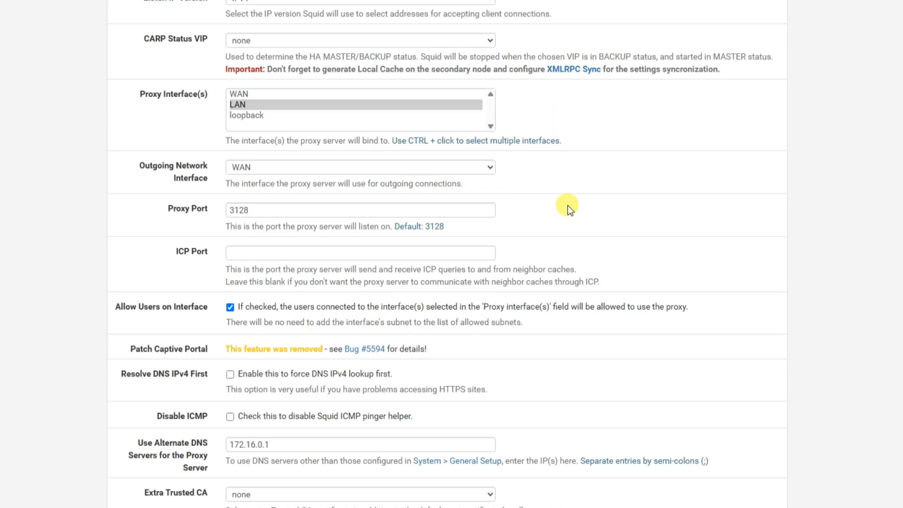
Select LAN as the interface the proxy server binds to.
drag(129, 99, 194, 96)
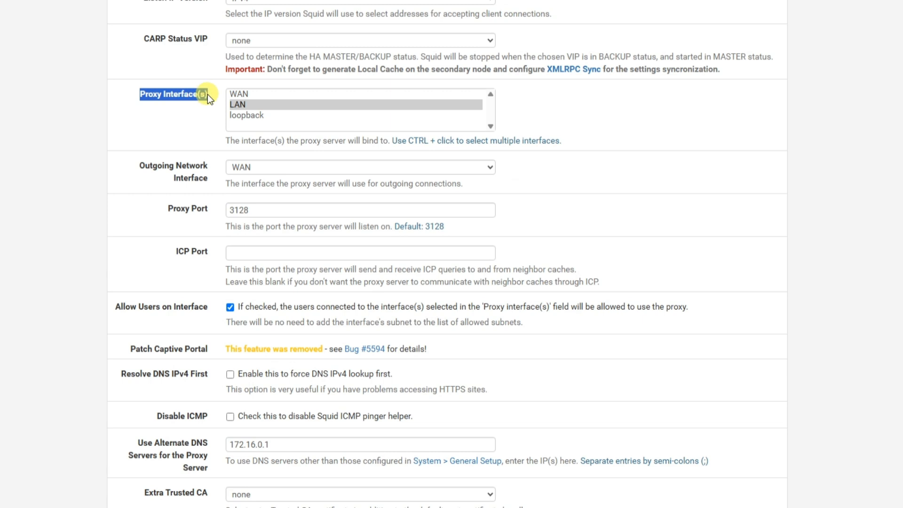
scroll(197, 126, up, 1)
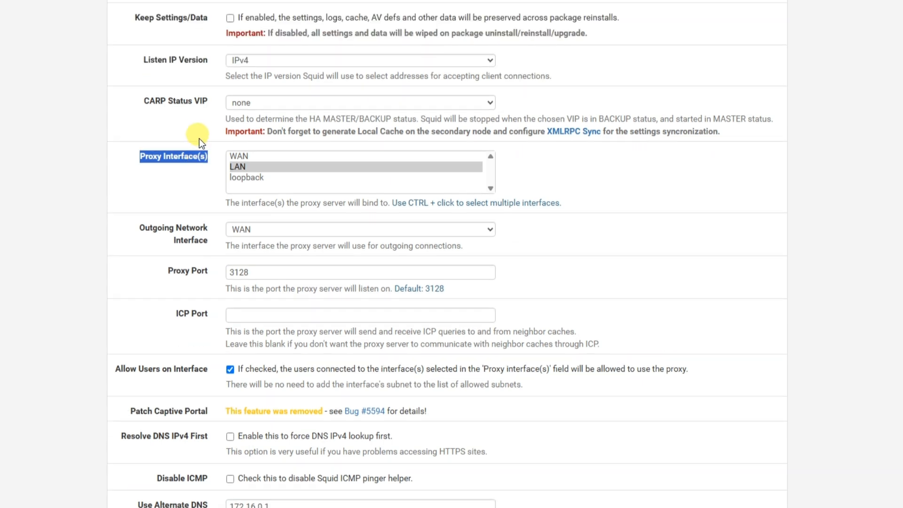
click(241, 168)
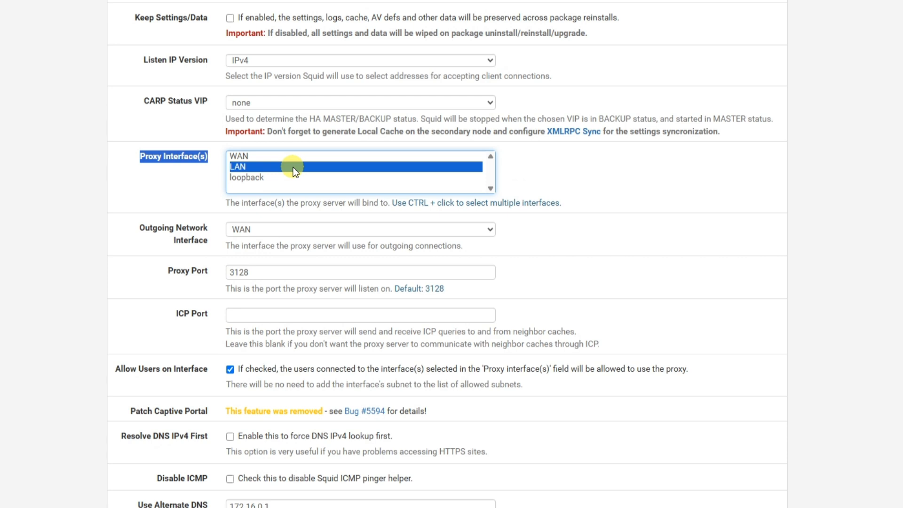
Set the Outgoing Network Interface the proxy server uses for outgoing connections to WAN.
scroll(182, 185, down, 1)
click(153, 167)
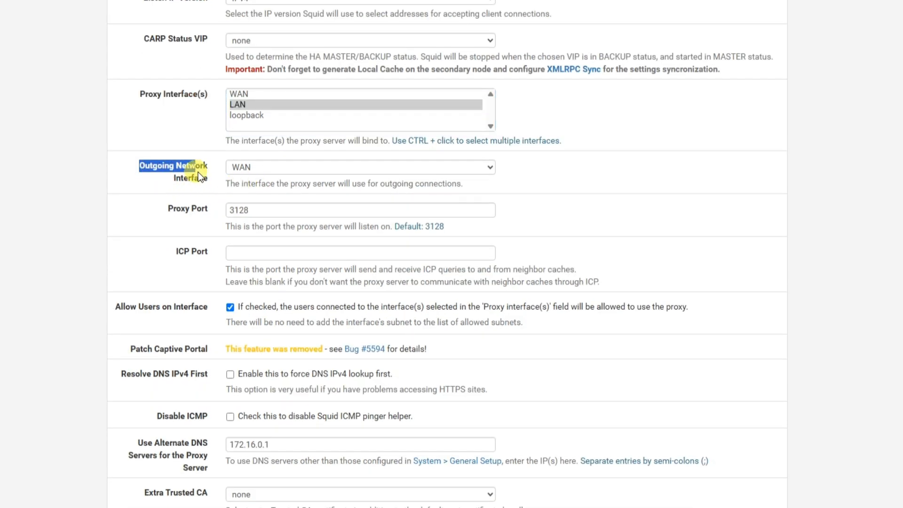
drag(198, 172, 206, 178)
click(267, 166)
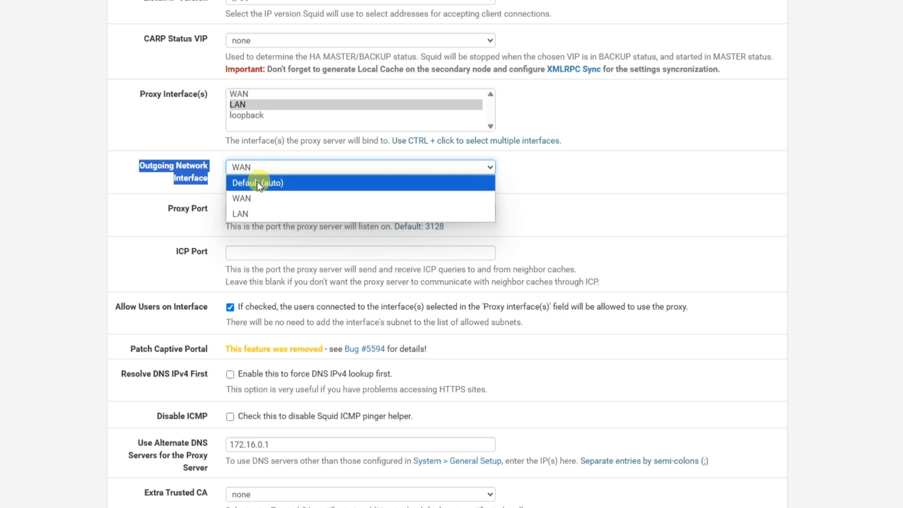
click(257, 183)
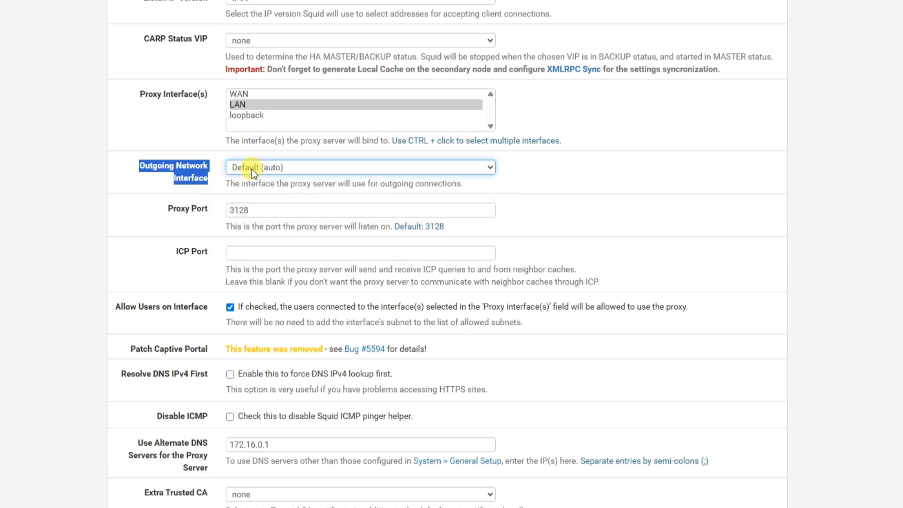
click(252, 168)
click(243, 196)
Examine the Proxy Port, Allow Users on Interface and alternate DNS server settings of the Squid proxy.
drag(196, 208, 172, 208)
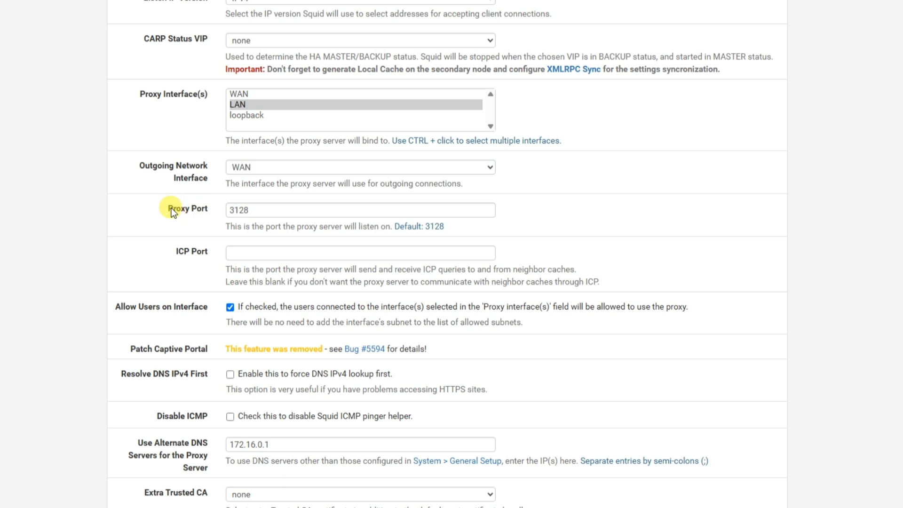
click(258, 210)
drag(258, 209, 230, 210)
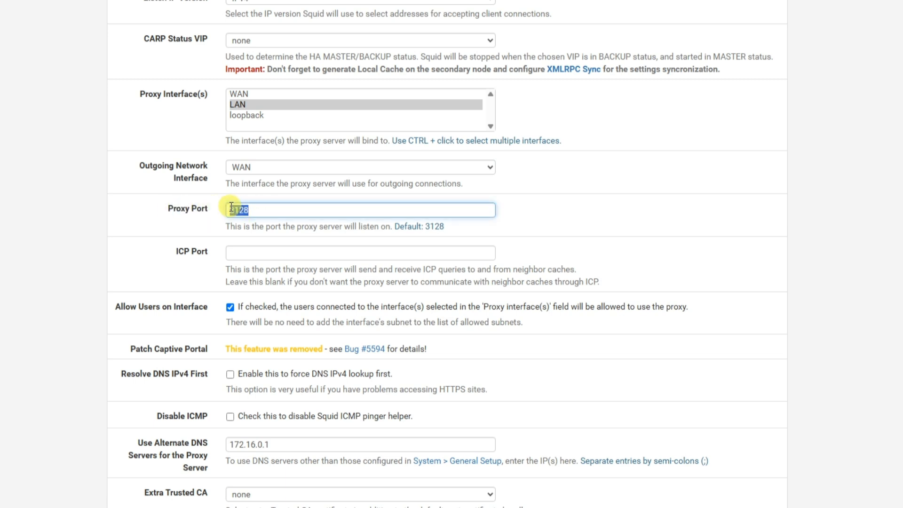
scroll(232, 245, down, 3)
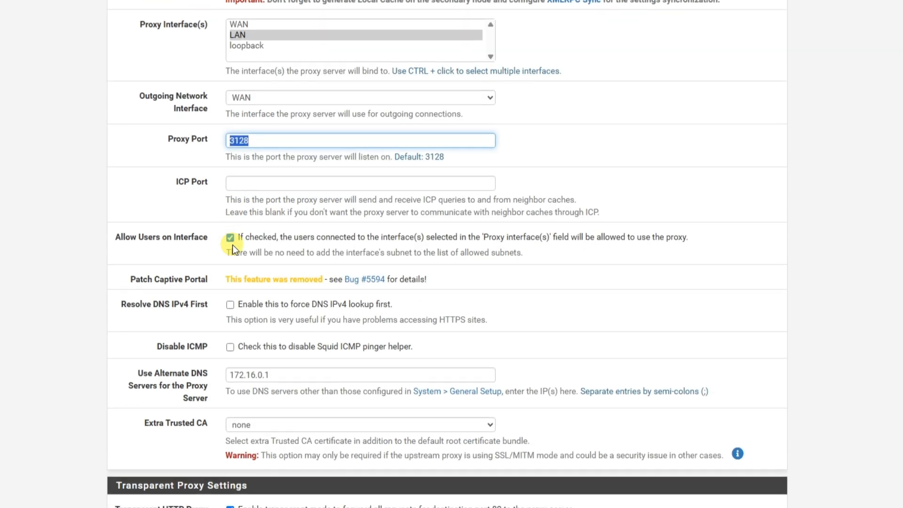
drag(117, 185, 191, 181)
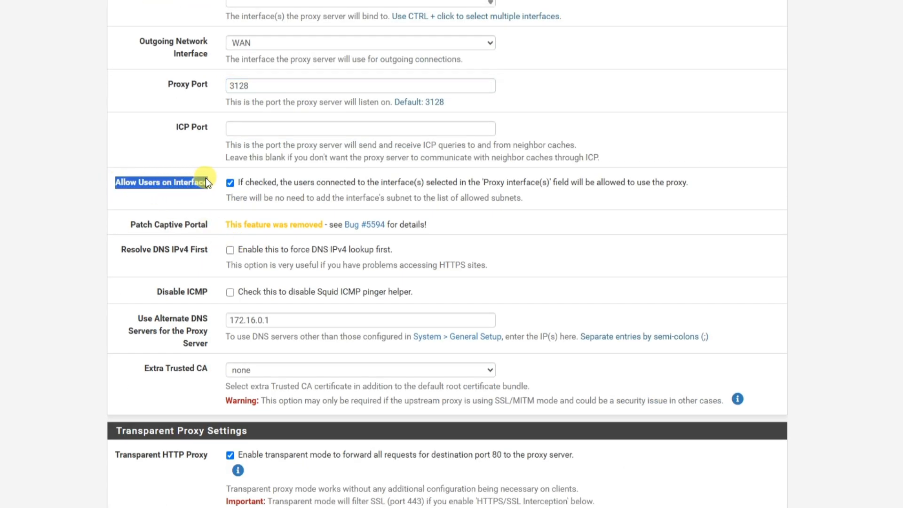
click(157, 326)
scroll(142, 282, down, 1)
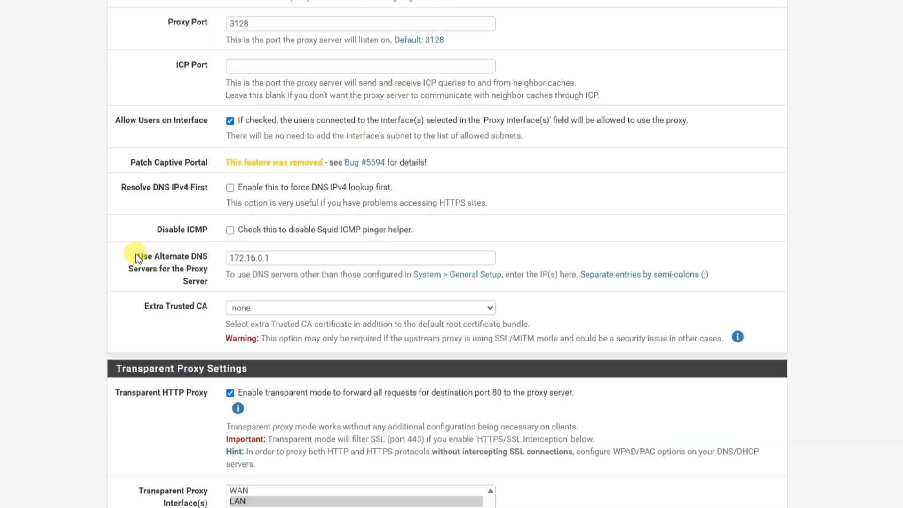
drag(137, 256, 198, 273)
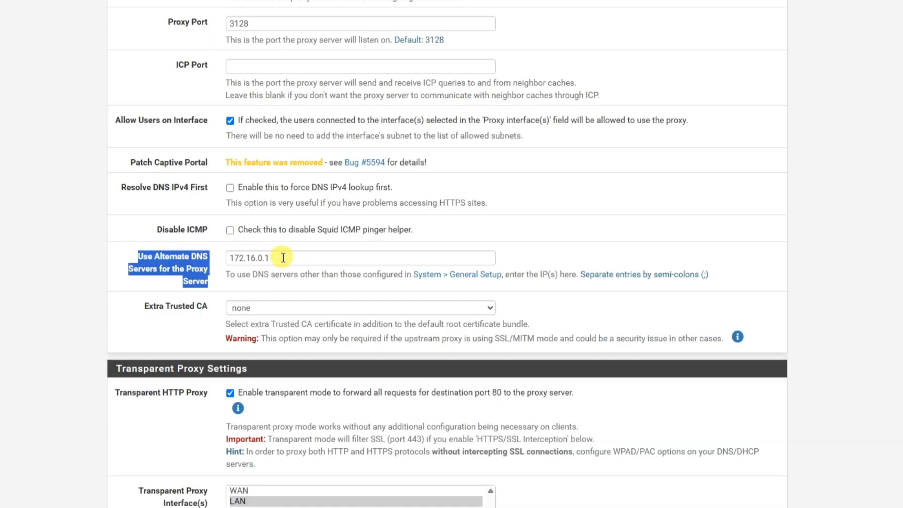
drag(286, 257, 229, 266)
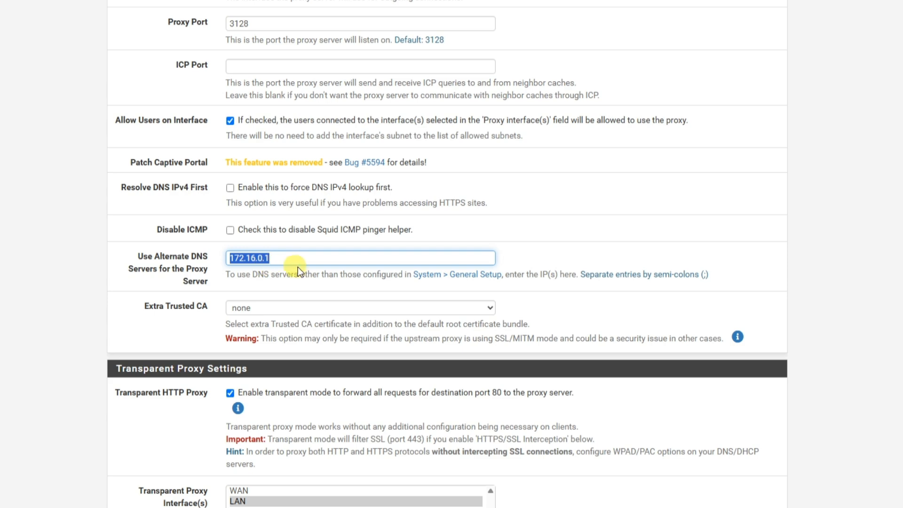
Enable the Transparent HTTP Proxy and select LAN as the transparent proxy interface.
scroll(314, 264, down, 5)
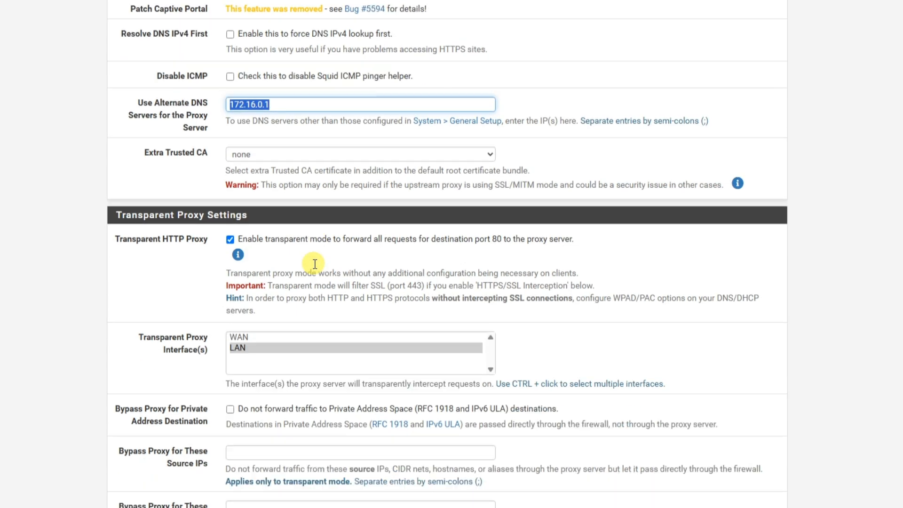
click(162, 180)
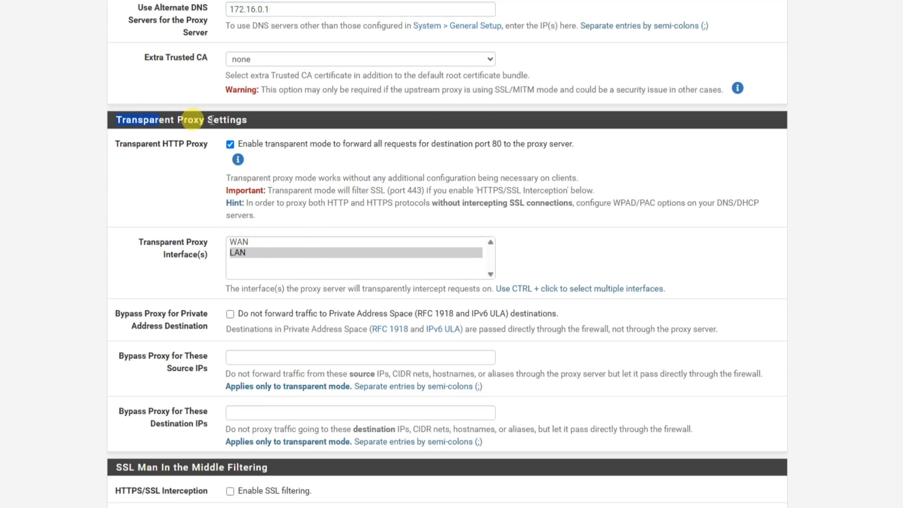
click(230, 144)
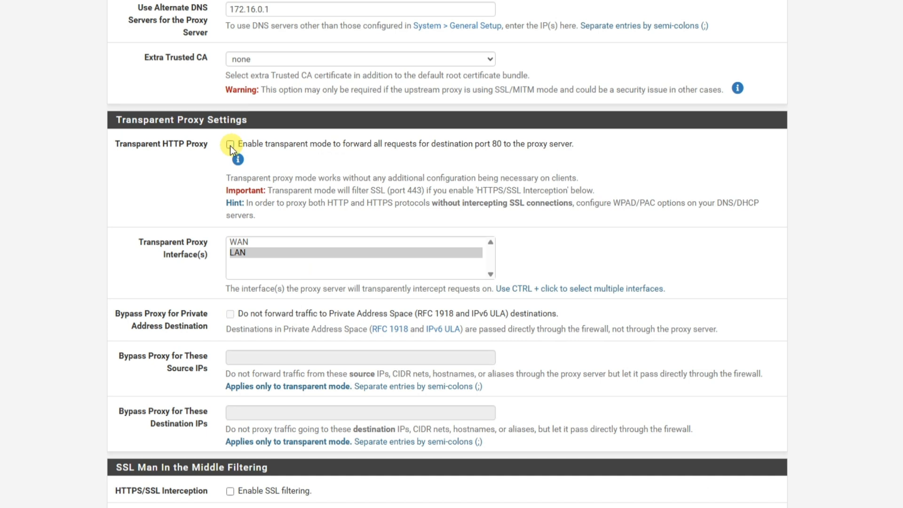
click(230, 144)
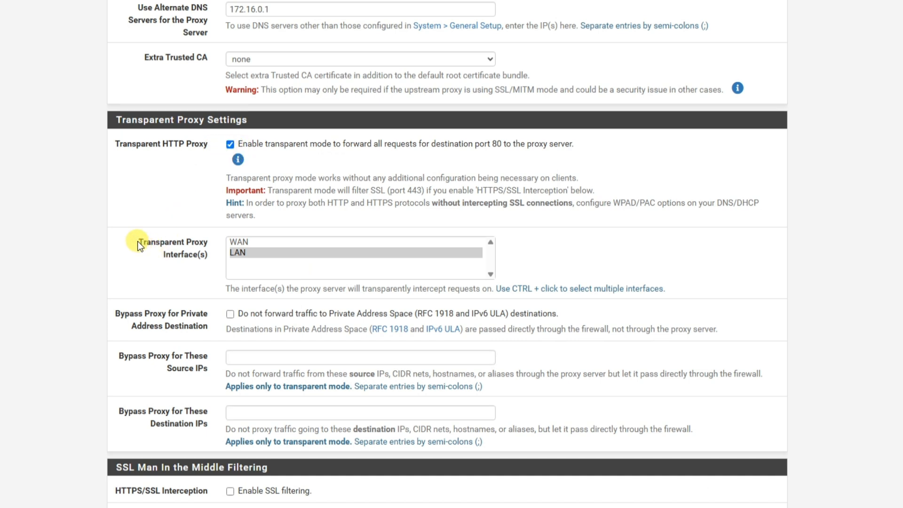
drag(138, 242, 167, 245)
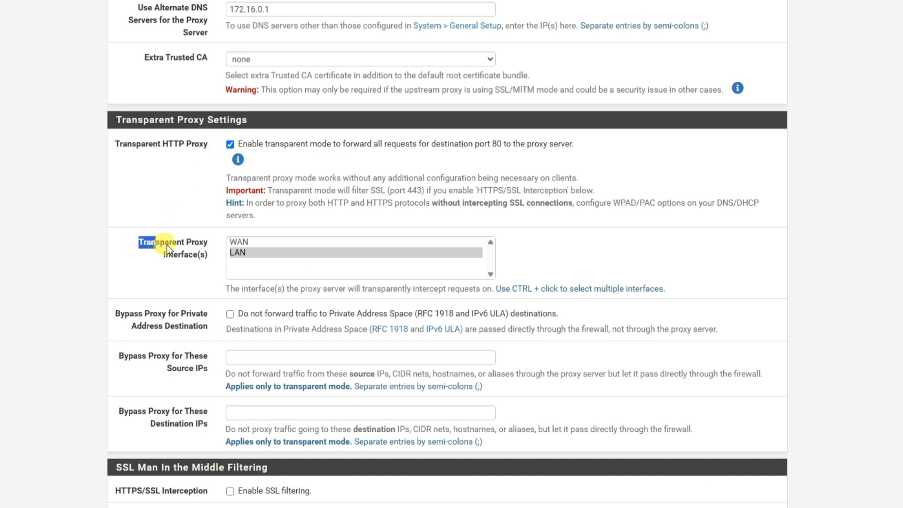
click(238, 254)
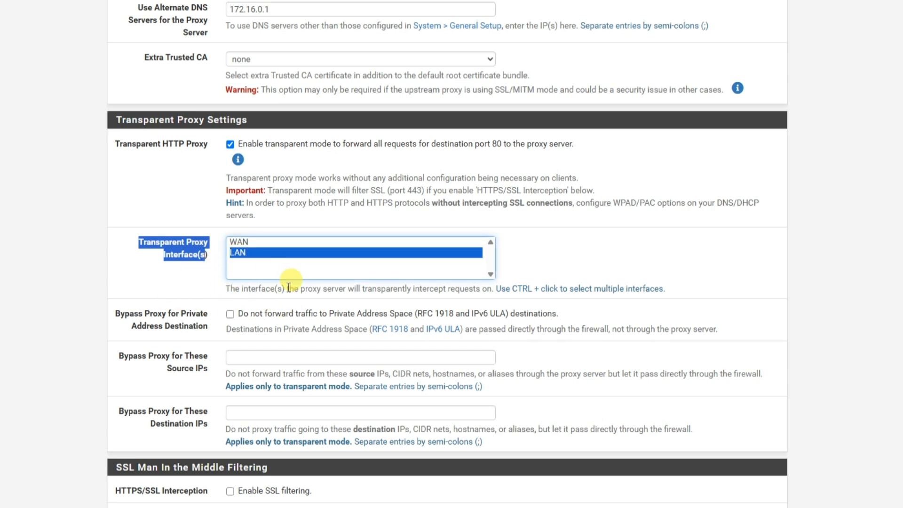
Examine the SSL Man In the Middle Filtering section of the proxy's general settings.
scroll(301, 292, down, 5)
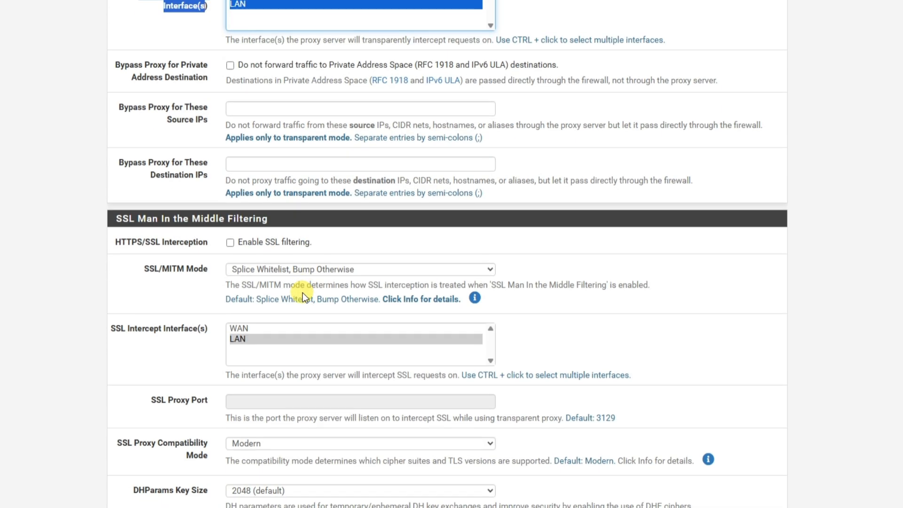
scroll(303, 292, down, 1)
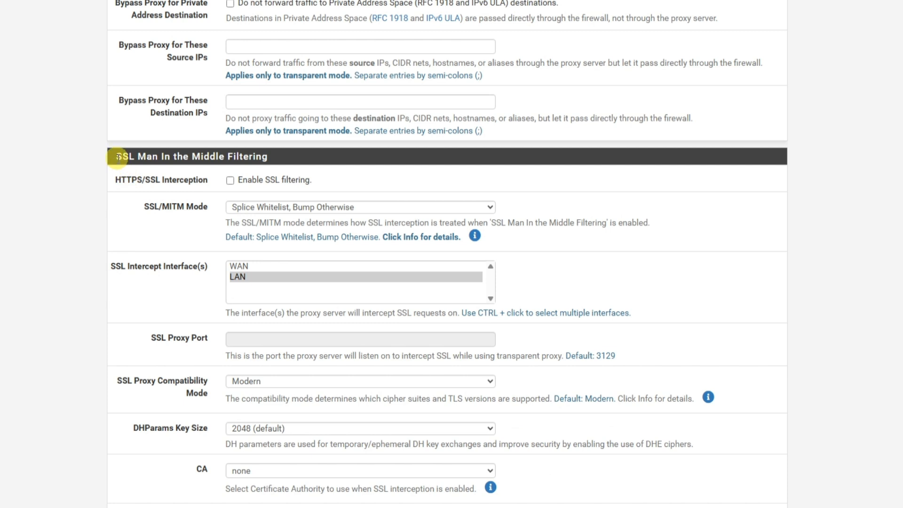
drag(117, 157, 270, 156)
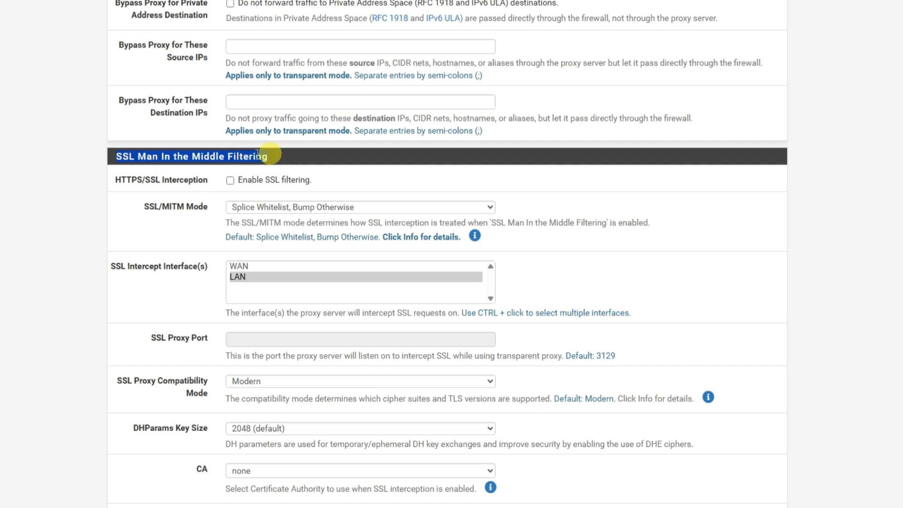
Enable access logging in the Logging Settings and check the Log Store Directory and Rotate Logs values.
scroll(230, 193, down, 7)
scroll(230, 193, down, 2)
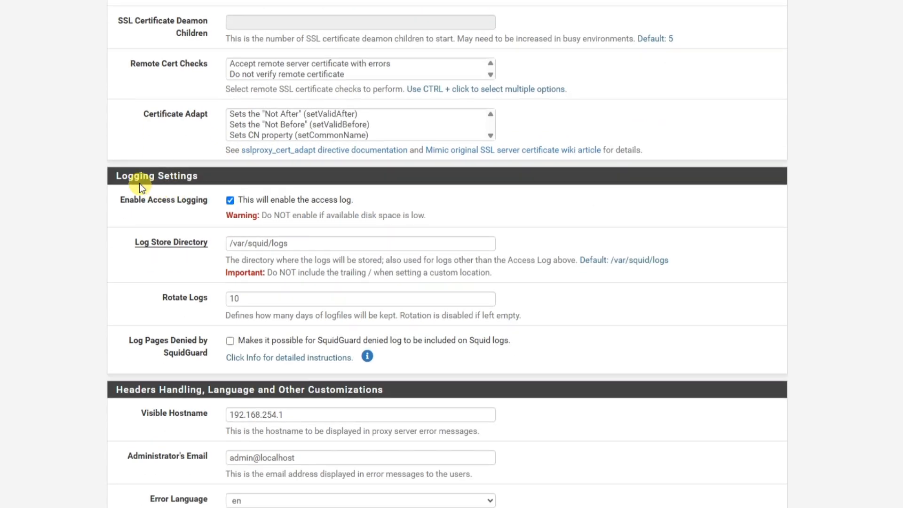
drag(107, 176, 205, 175)
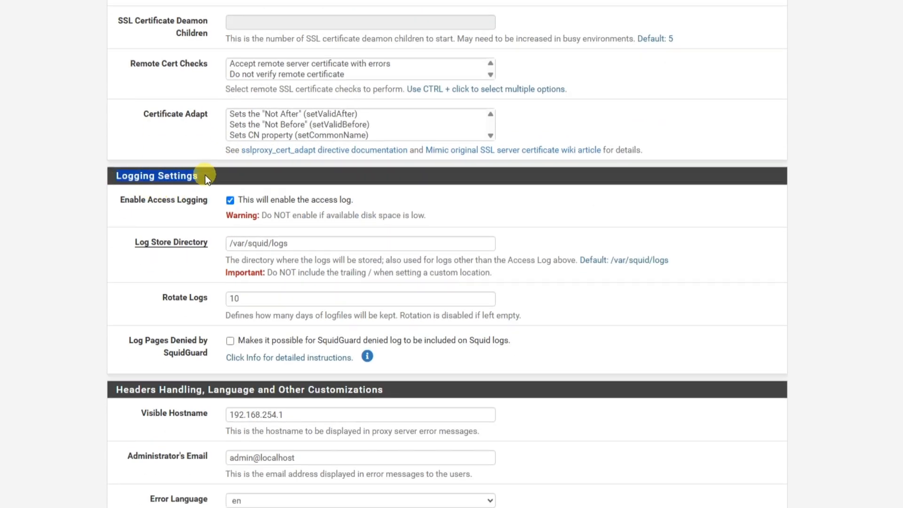
click(230, 201)
click(231, 201)
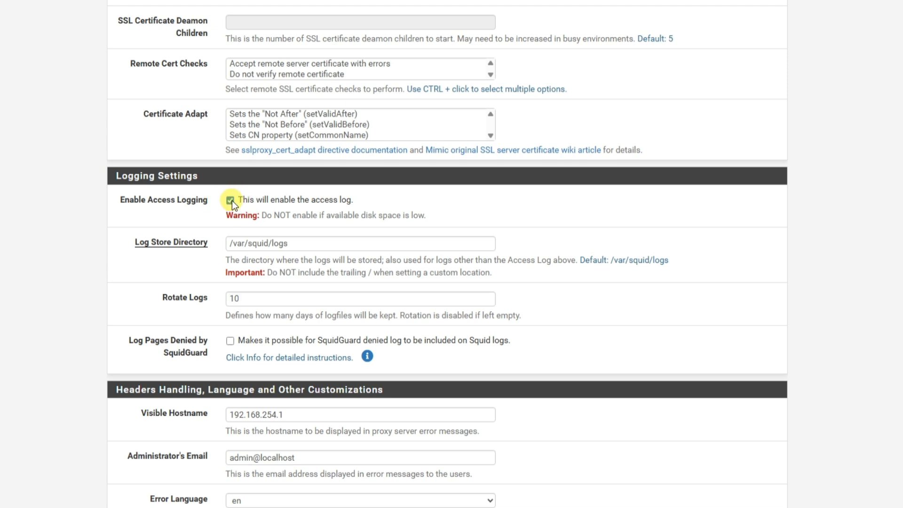
drag(231, 243, 297, 242)
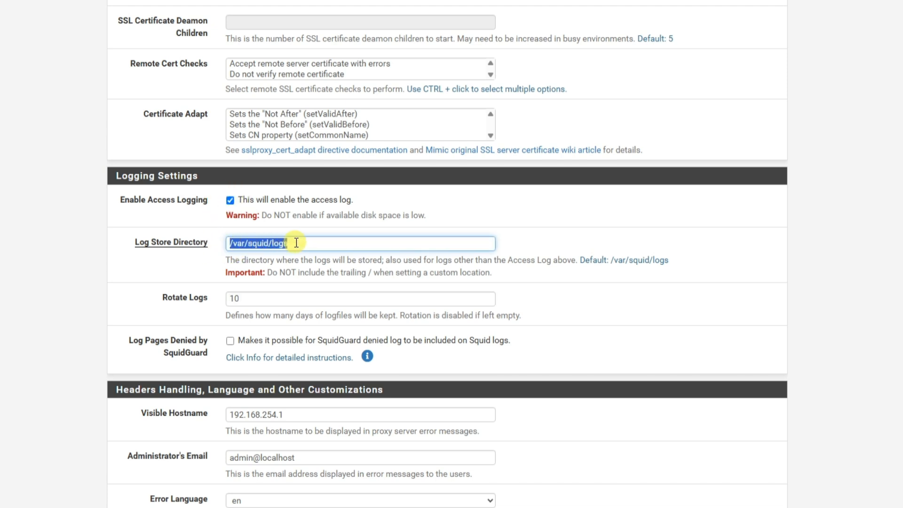
click(260, 298)
click(260, 330)
Set the Visible Hostname displayed in proxy server error messages to s01.
scroll(273, 334, down, 3)
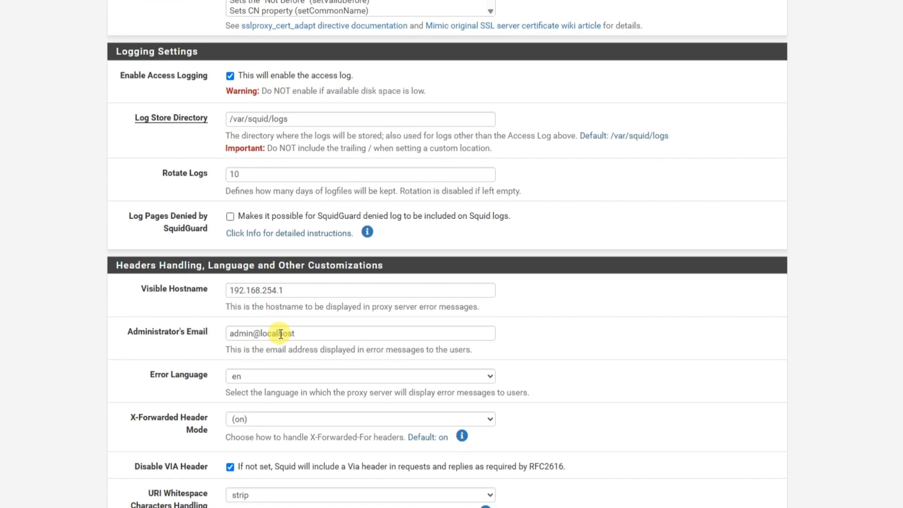
click(294, 291)
drag(294, 291, 222, 289)
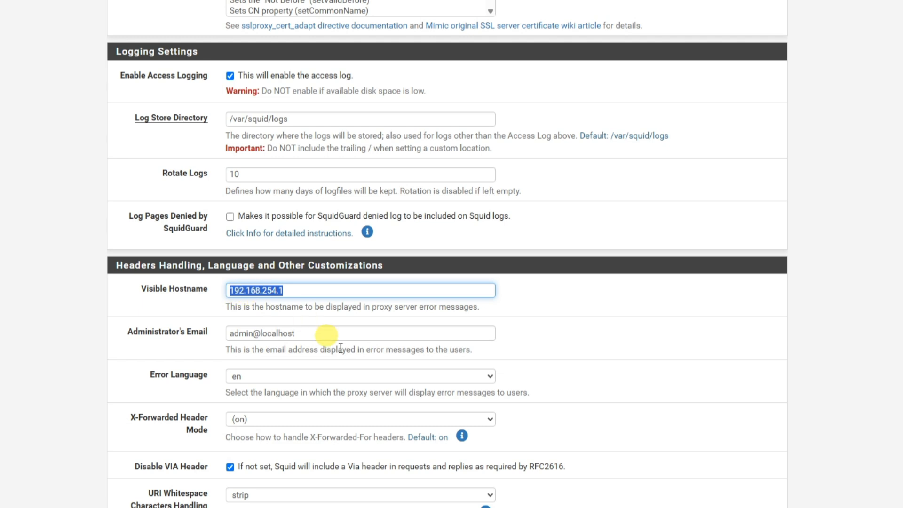
text(s01)
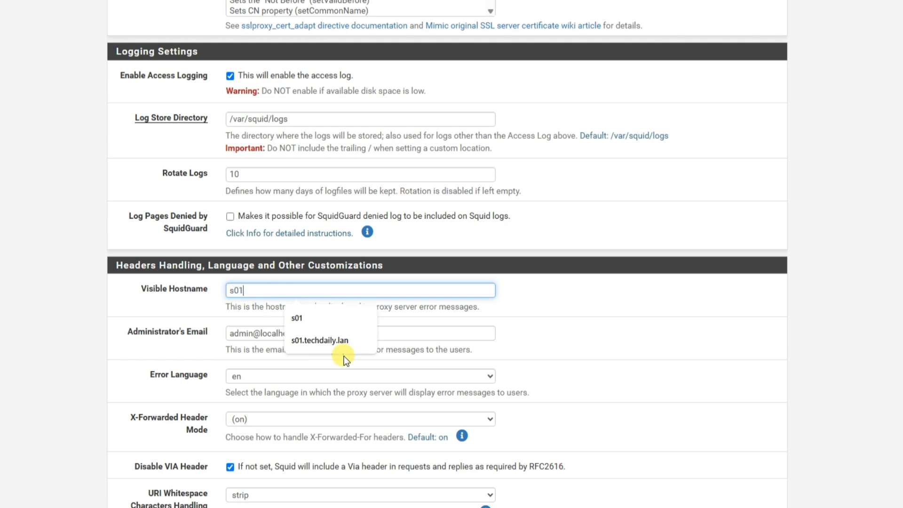
click(299, 318)
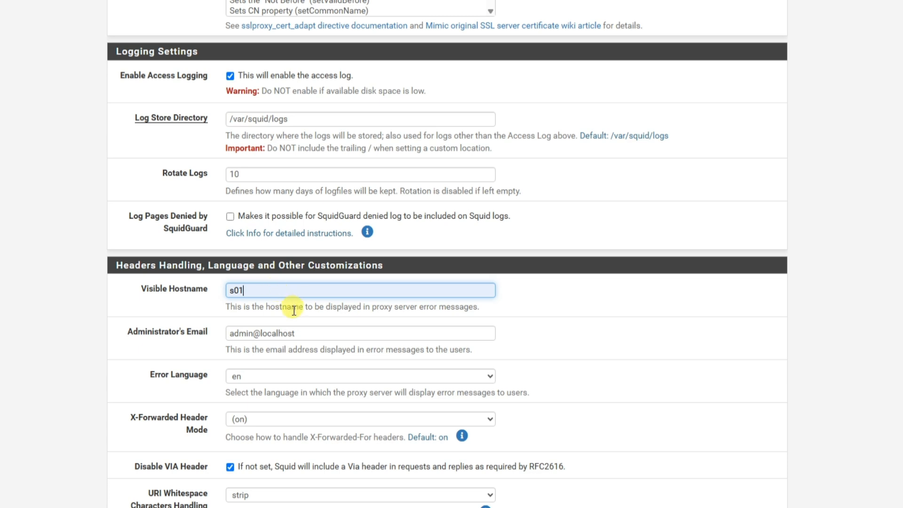
Review the Administrator's Email, the Error Language choices and the X-Forwarded Header Mode setting.
scroll(288, 332, down, 1)
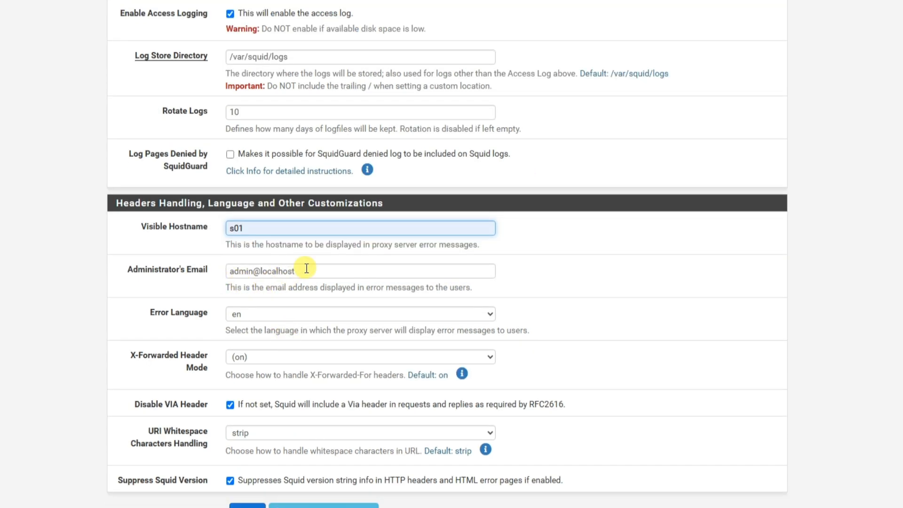
drag(302, 270, 182, 273)
click(158, 292)
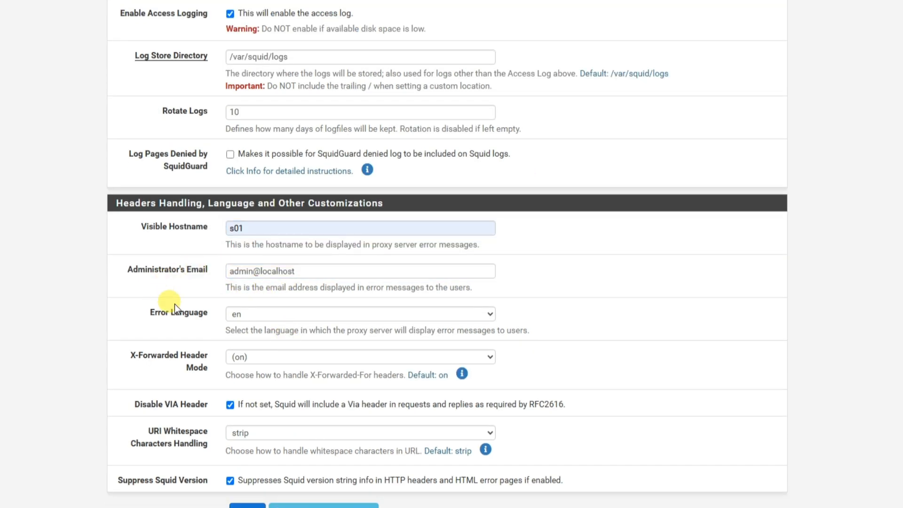
scroll(169, 306, down, 1)
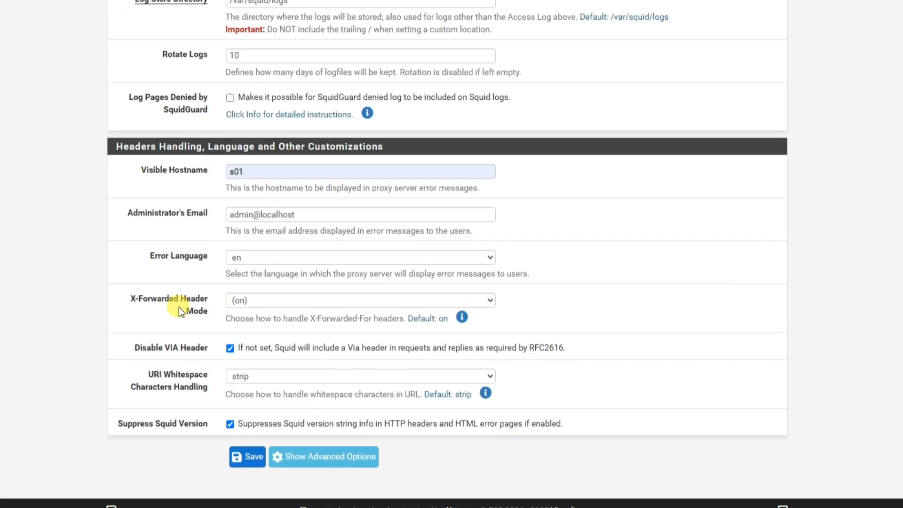
click(238, 257)
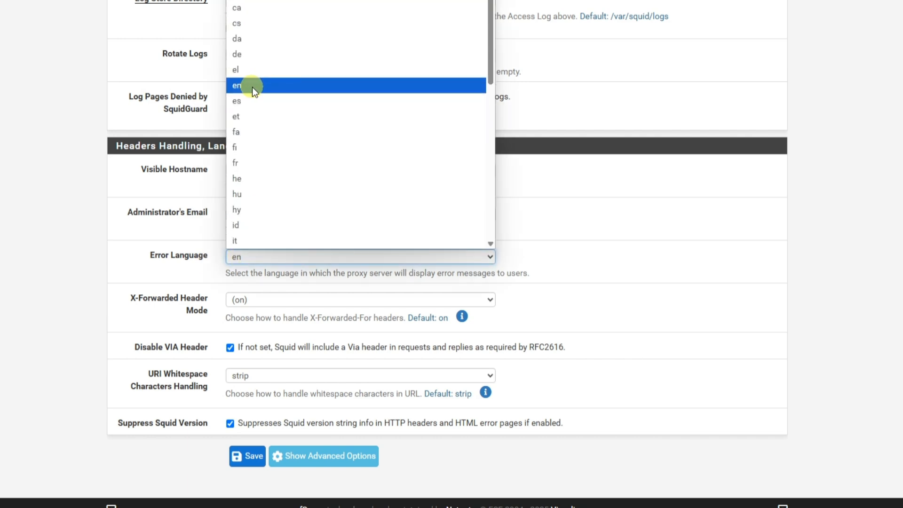
click(166, 296)
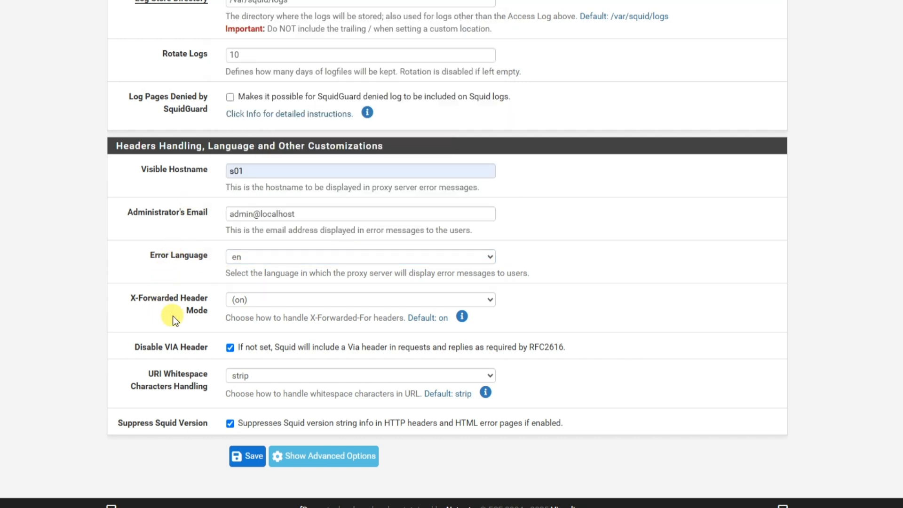
drag(134, 298, 195, 322)
click(192, 337)
Turn on Disable VIA Header, set URI Whitespace Characters Handling to strip, and save the general settings.
click(230, 348)
click(230, 348)
click(272, 376)
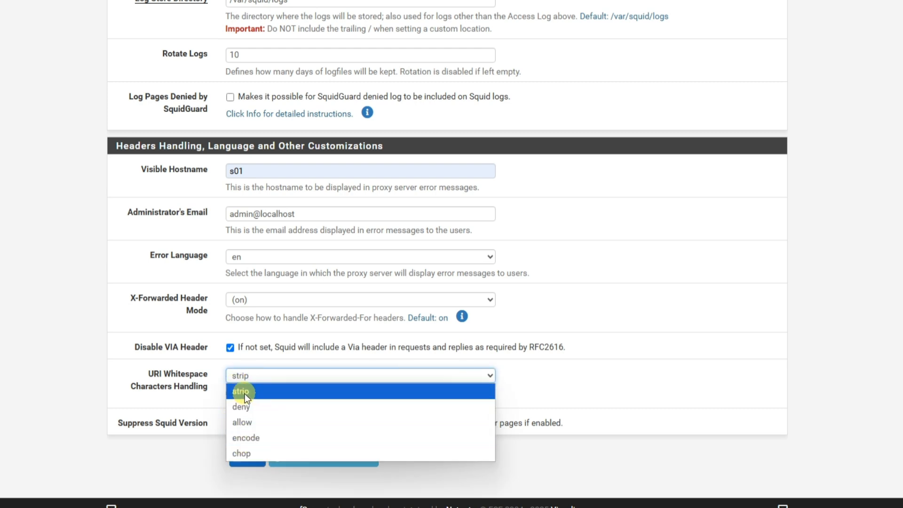
click(245, 394)
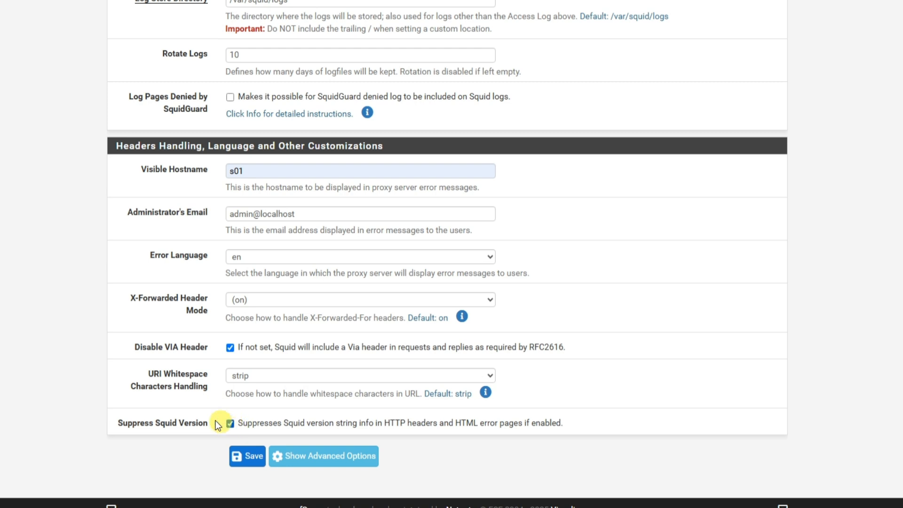
click(245, 457)
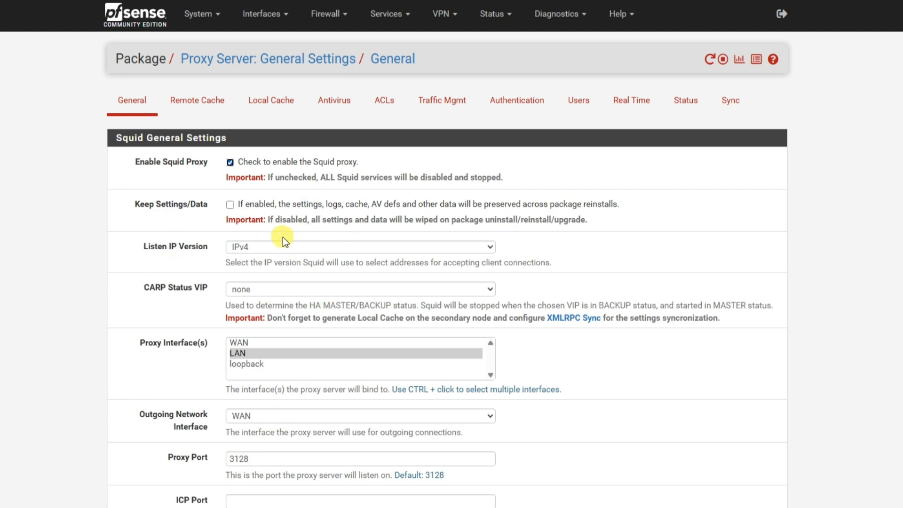
Open the pfSense dashboard and check the Squid Proxy Server Service in the Services Status list.
click(150, 28)
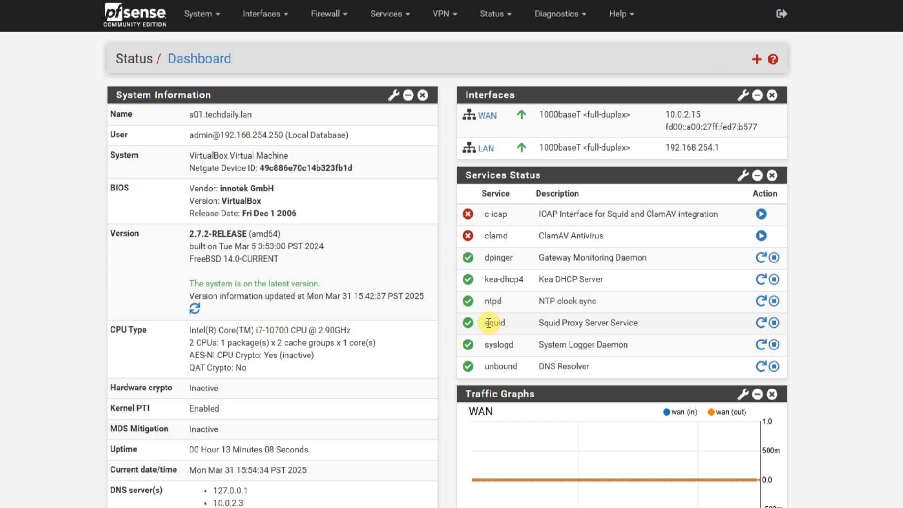
drag(485, 326, 722, 327)
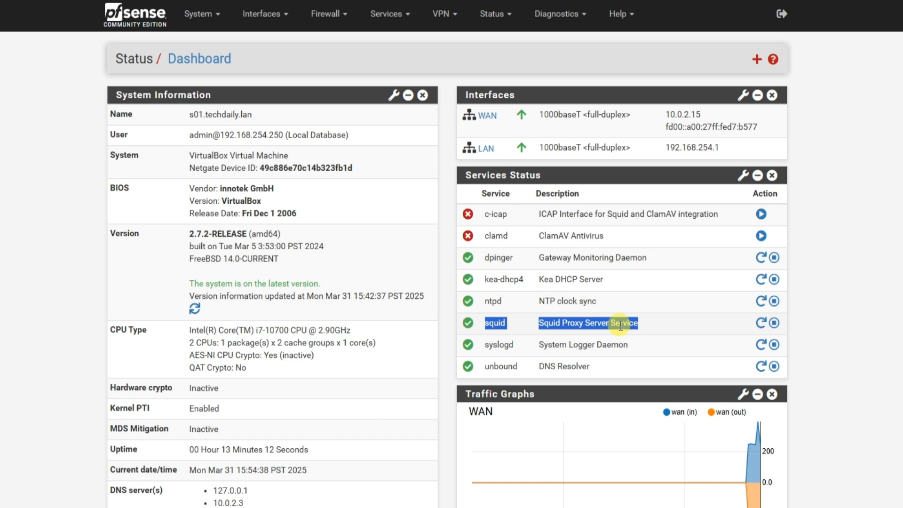
Open the Squid Proxy Server's Status page and examine the response in its Connection list.
click(400, 13)
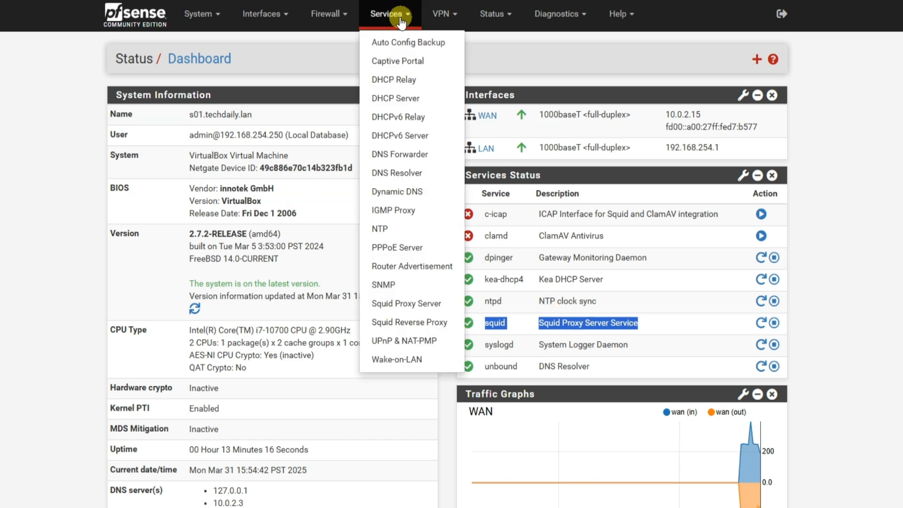
click(408, 304)
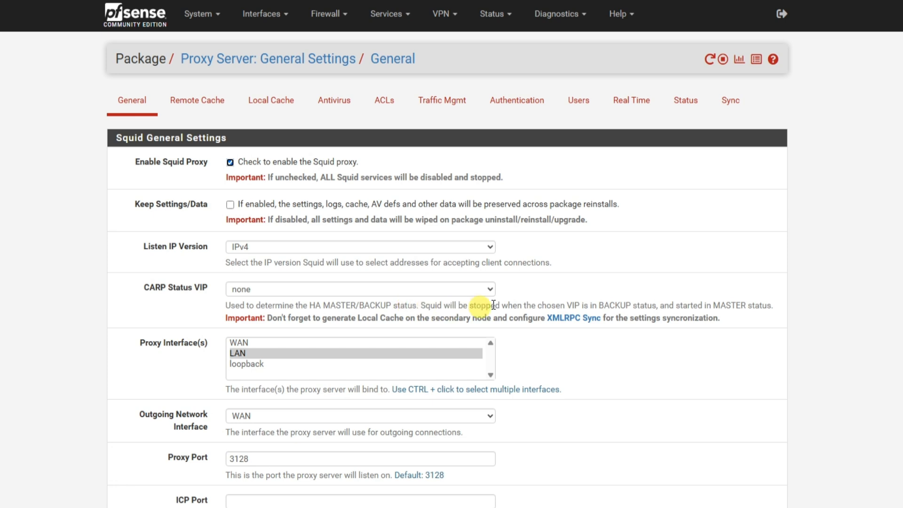
click(687, 103)
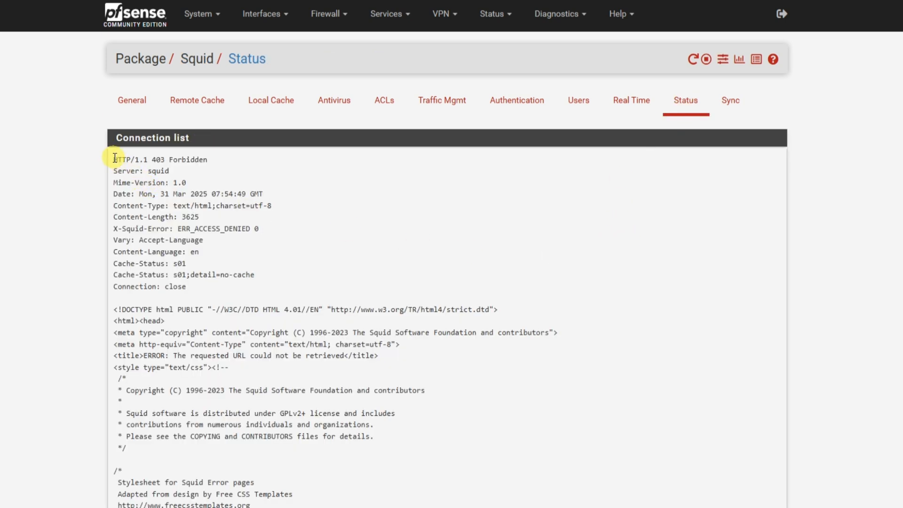
drag(114, 160, 247, 287)
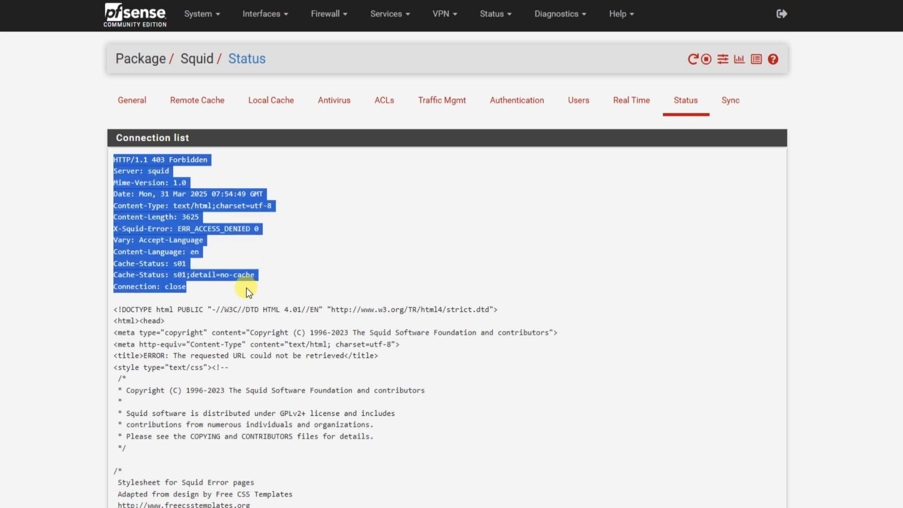
click(195, 265)
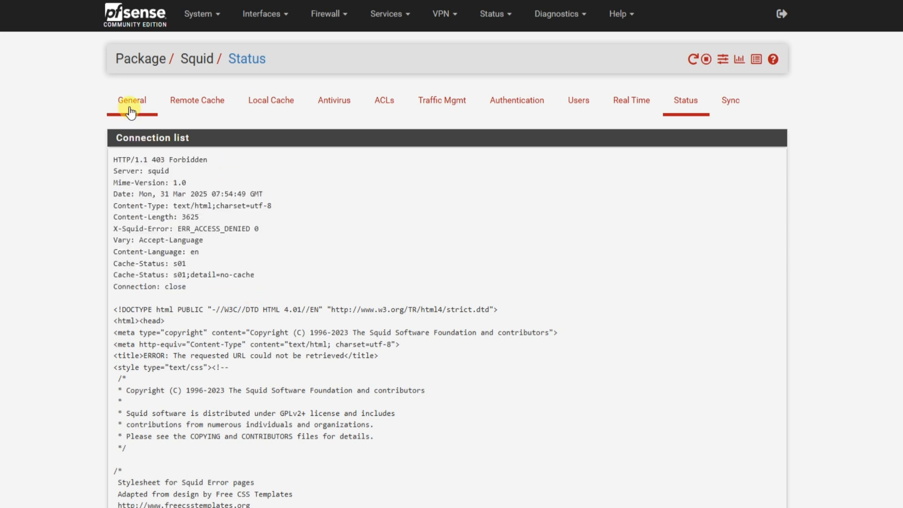
Set the Visible Hostname in Squid's general settings to 192.168.254.1 and save.
click(131, 109)
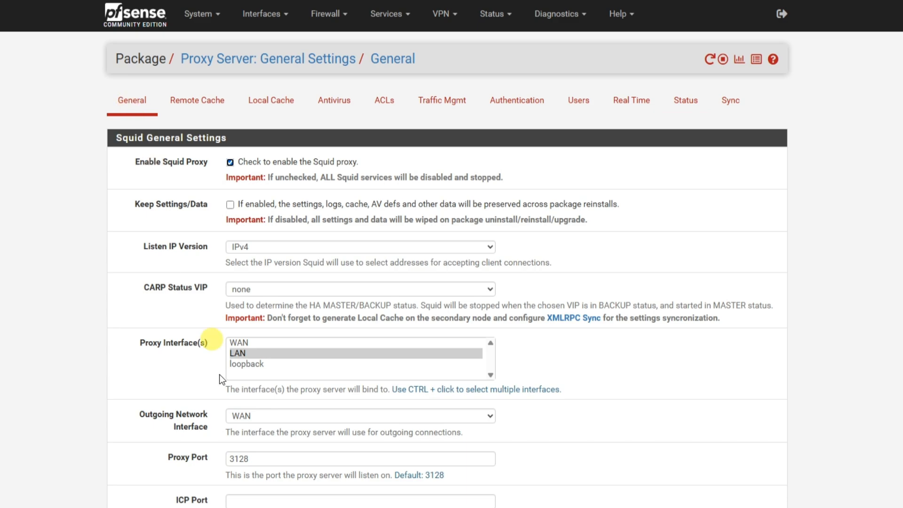
scroll(228, 459, down, 10)
scroll(229, 458, down, 15)
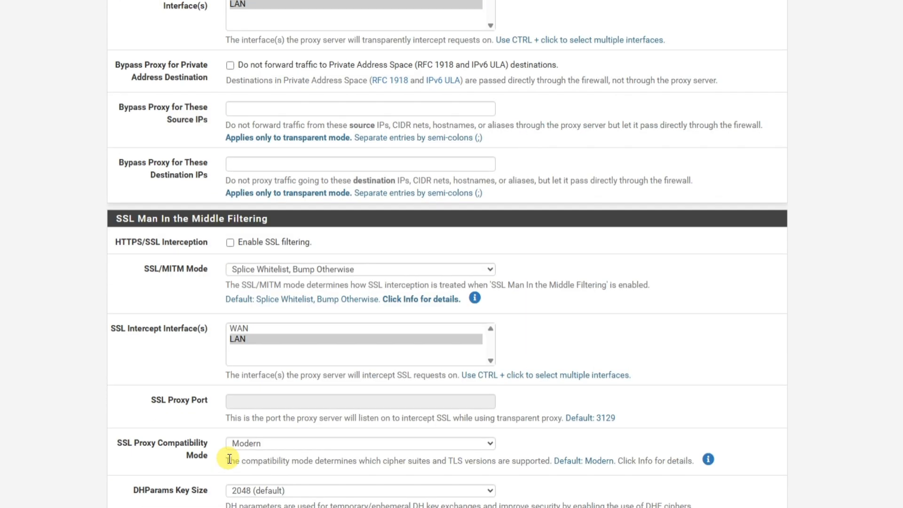
scroll(229, 458, down, 9)
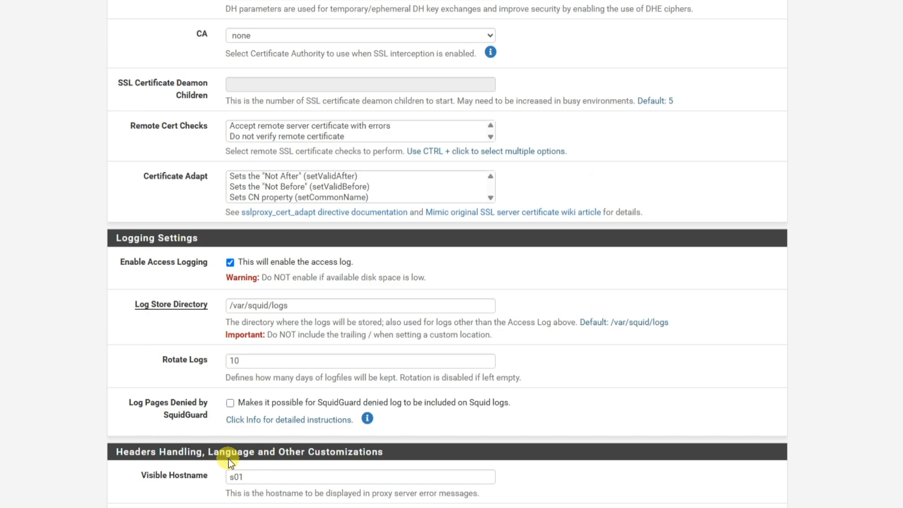
click(246, 228)
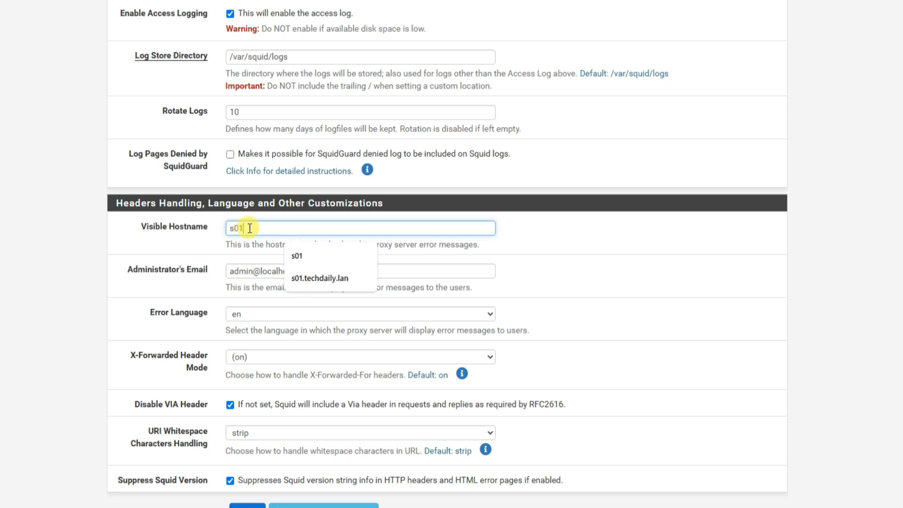
drag(270, 228, 200, 231)
text(192.168.254.1)
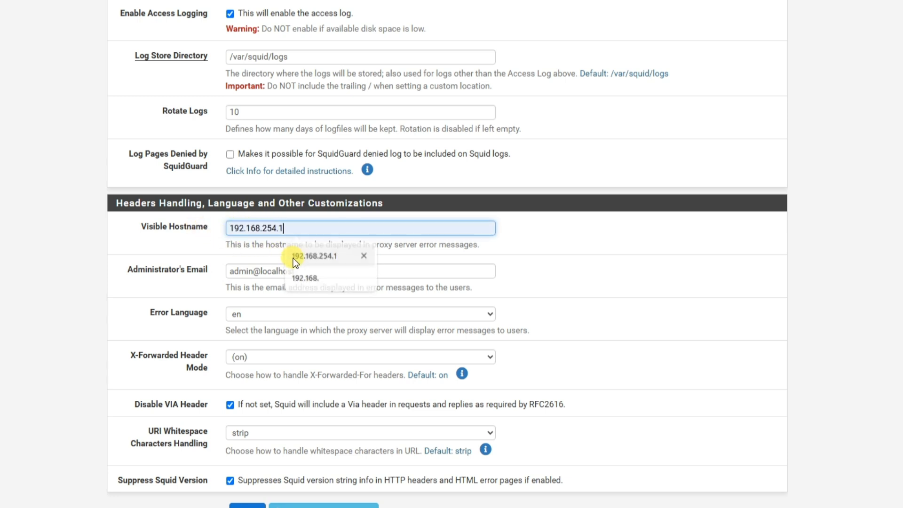
click(287, 256)
drag(293, 229, 204, 217)
click(193, 239)
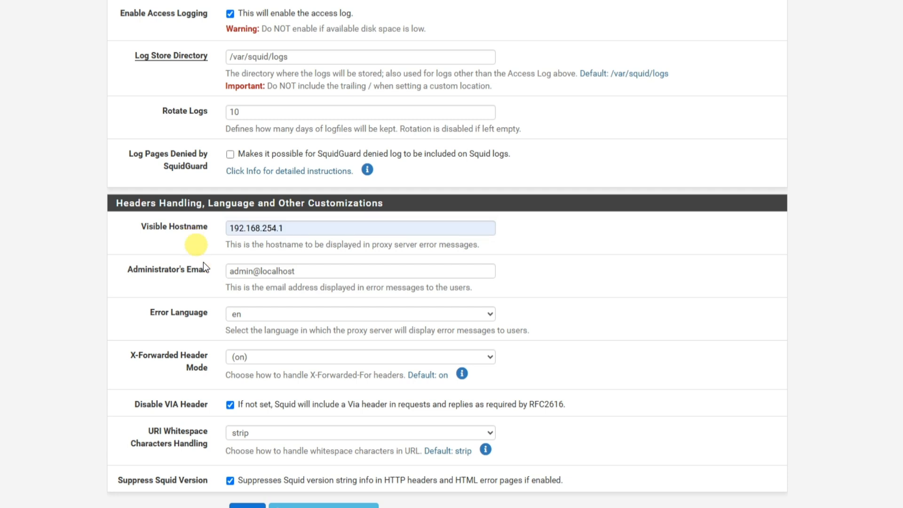
click(249, 507)
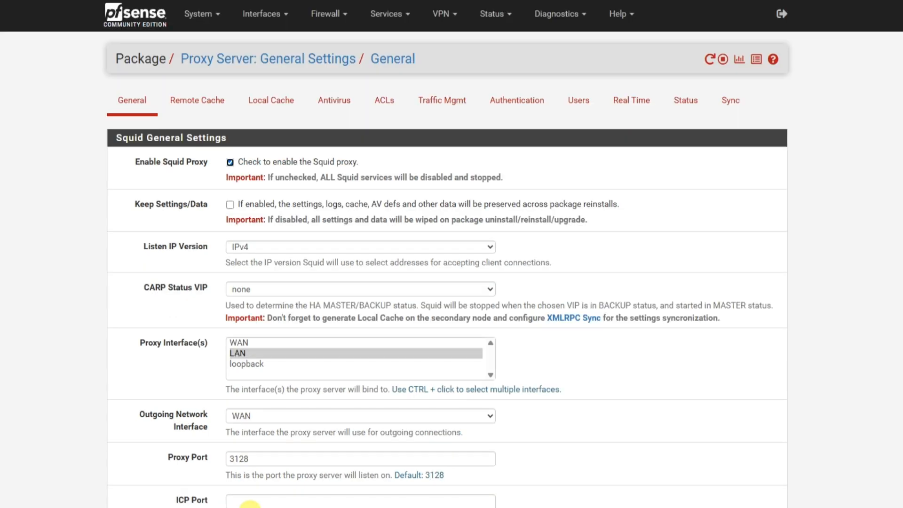
Review the connection and cache information on Squid's Status page, and recheck the Squid Proxy Server Service on the pfSense dashboard.
click(691, 103)
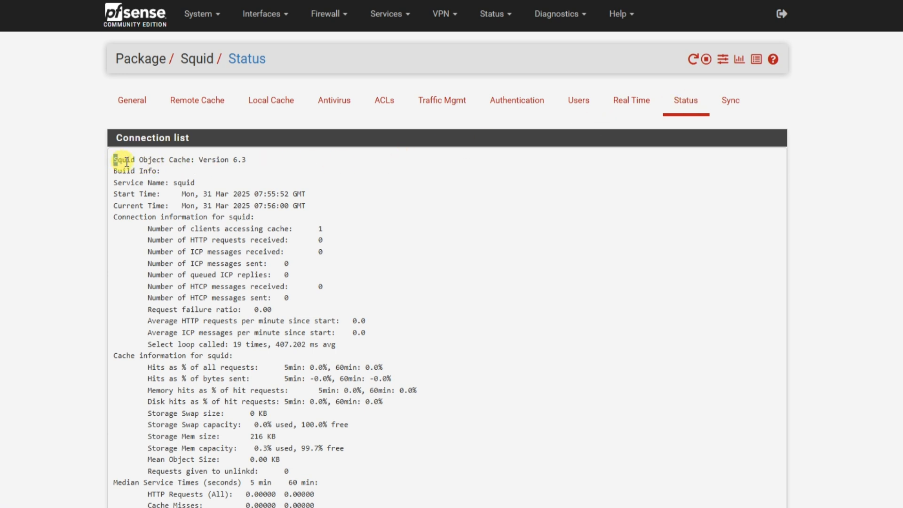
drag(126, 161, 241, 162)
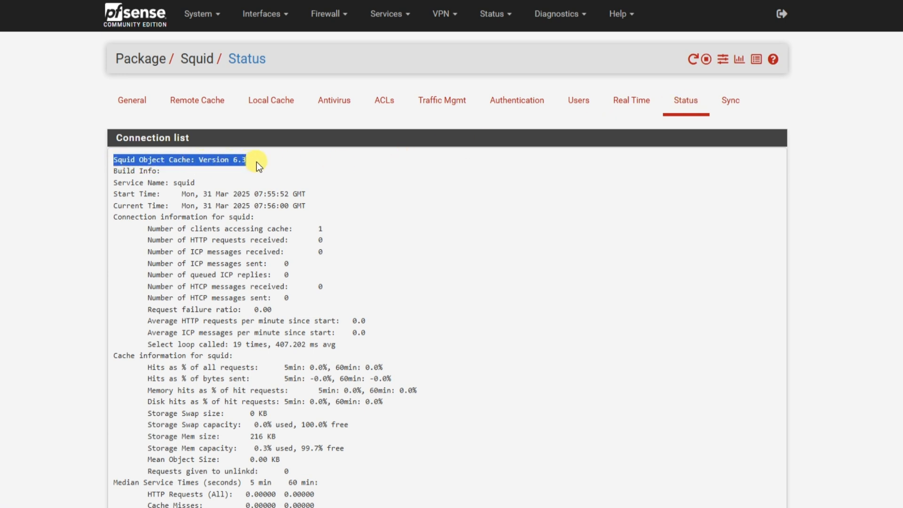
drag(177, 183, 195, 184)
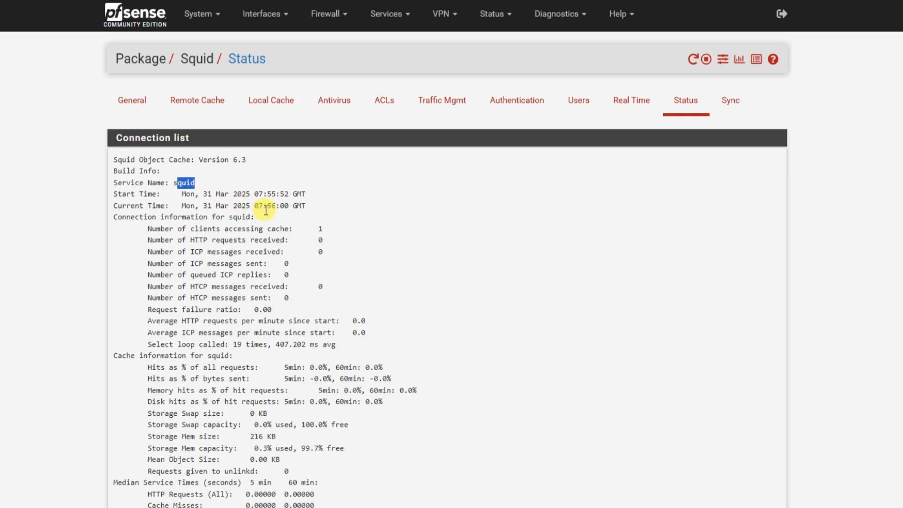
drag(113, 219, 249, 220)
scroll(249, 220, down, 9)
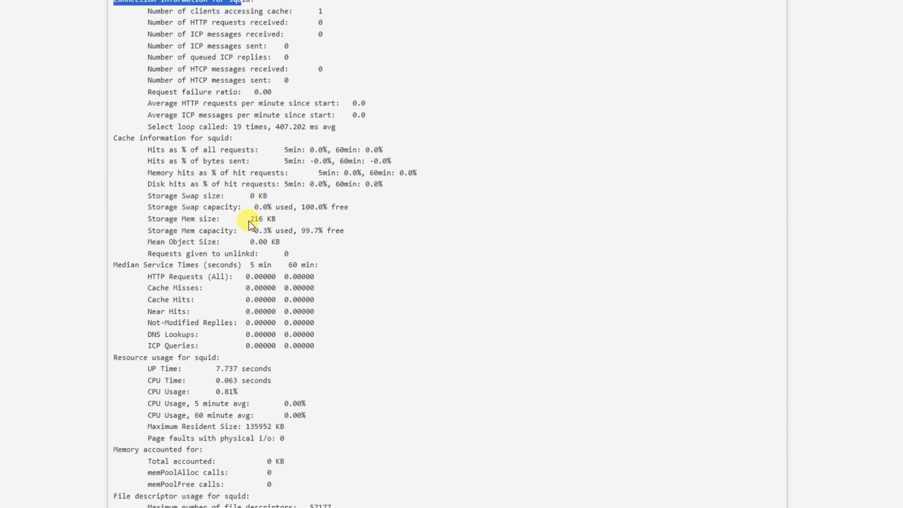
scroll(249, 220, up, 9)
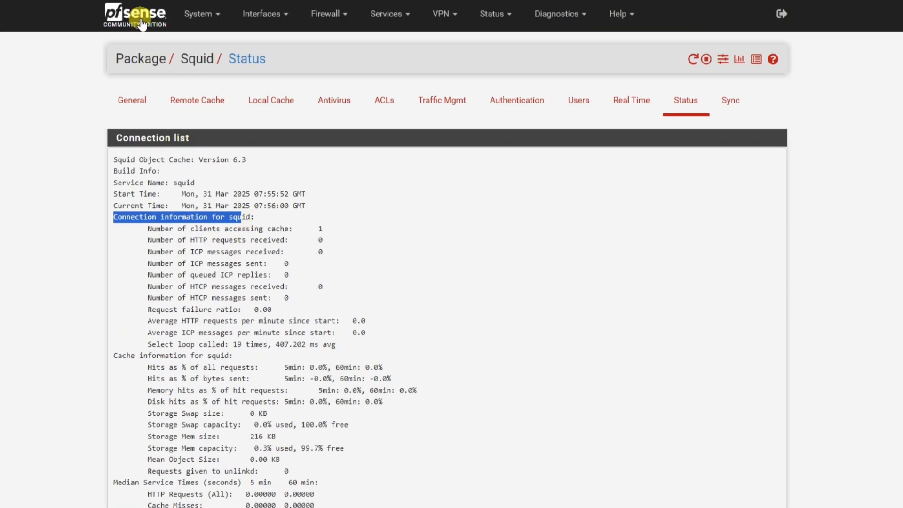
click(141, 24)
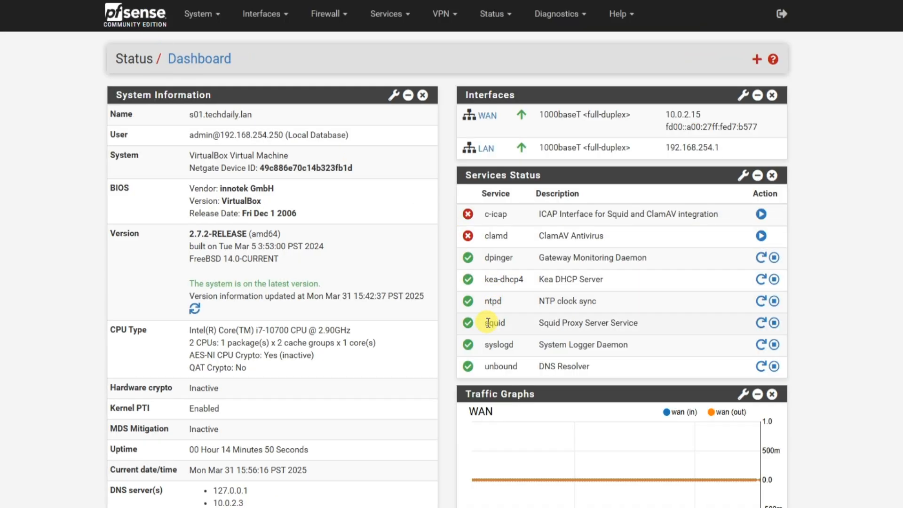
drag(486, 323, 646, 326)
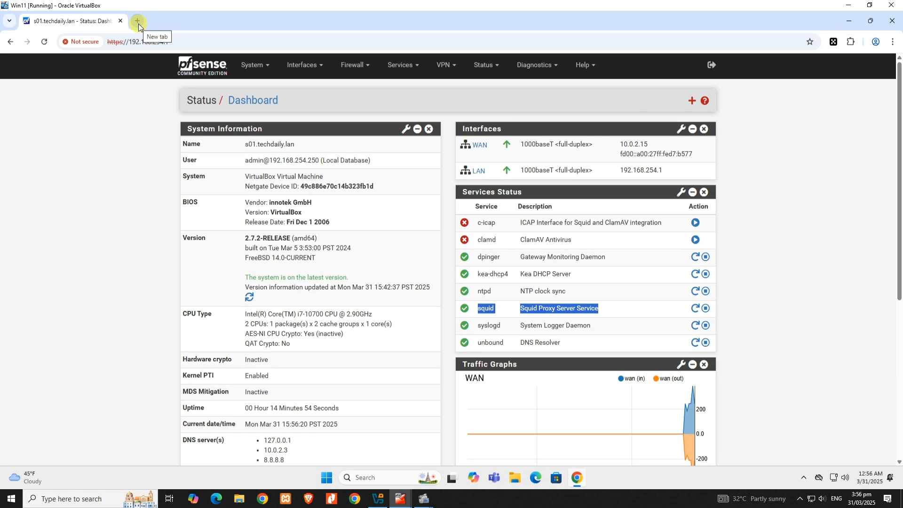
Load howtogeek.com in a new browser tab to test browsing through the proxy, look over the page and close the tab.
click(137, 22)
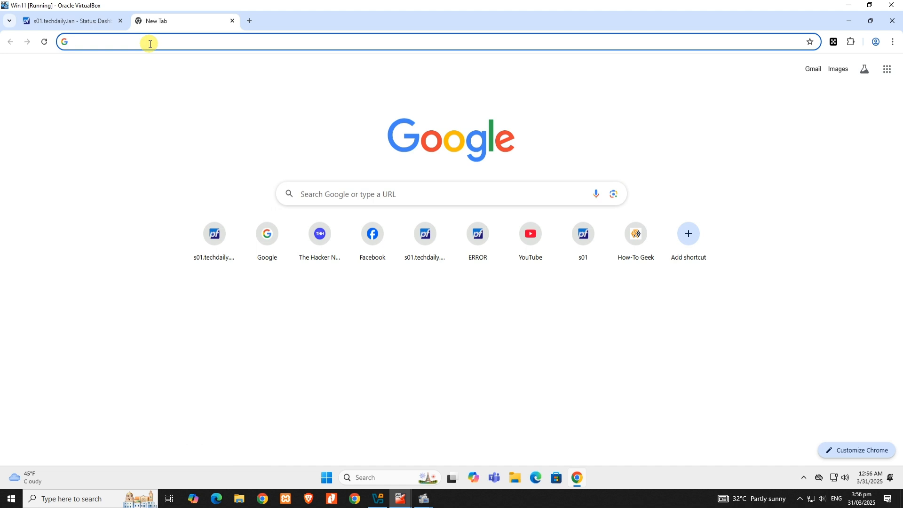
text(howtogeek.com)
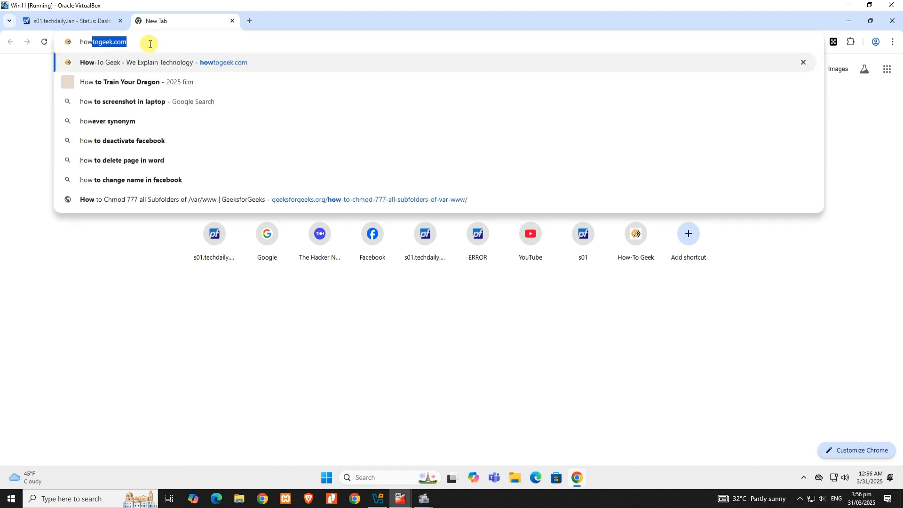
key(Return)
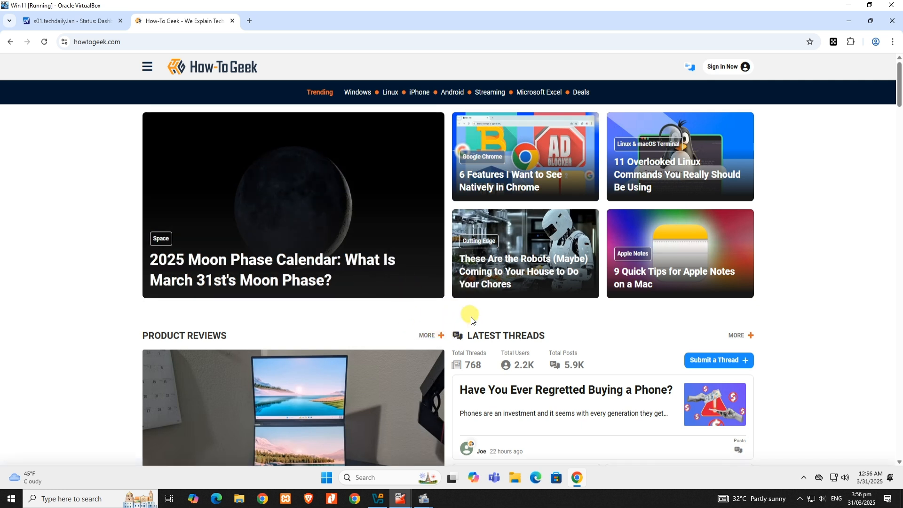
scroll(478, 356, down, 15)
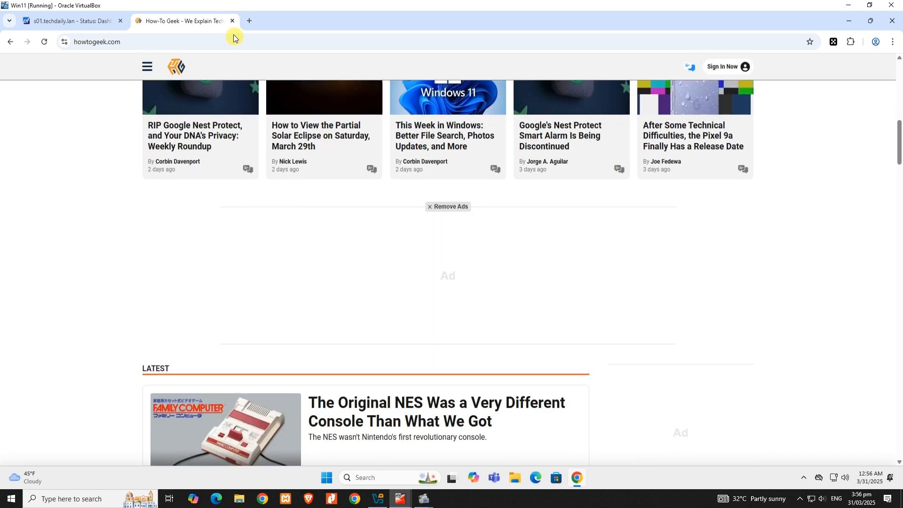
click(231, 21)
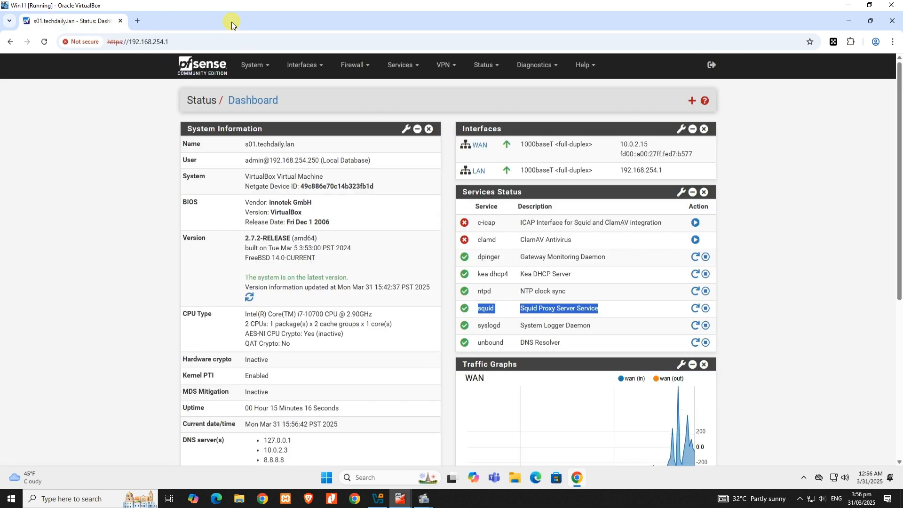
Load howtogeek.com again in another new browser tab and return to the pfSense dashboard tab.
click(142, 21)
text(how)
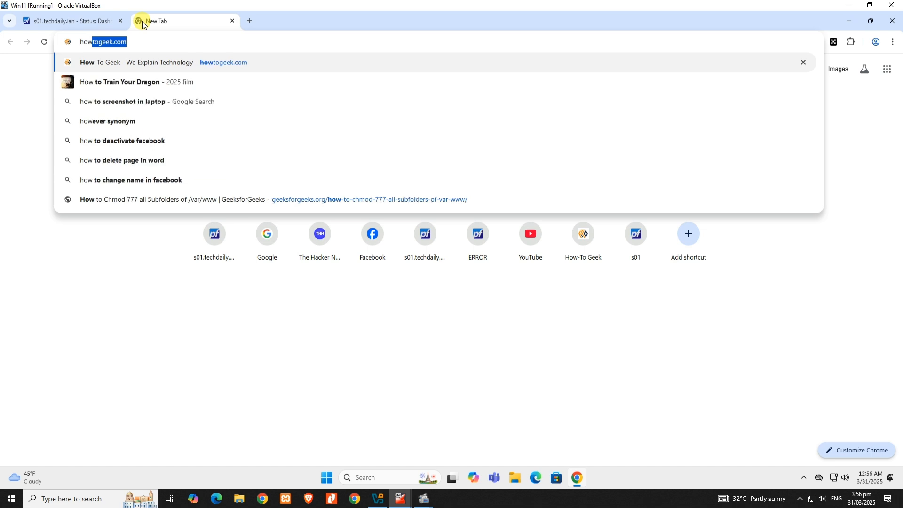
key(Return)
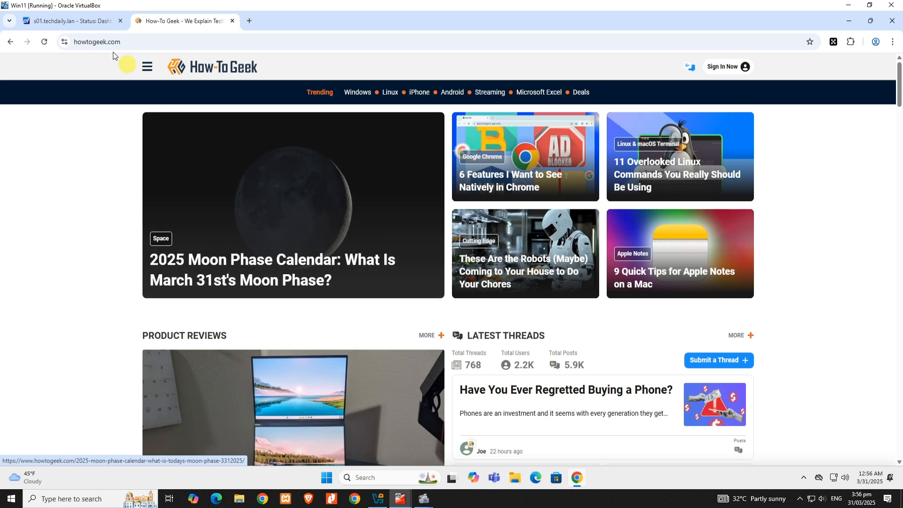
click(81, 24)
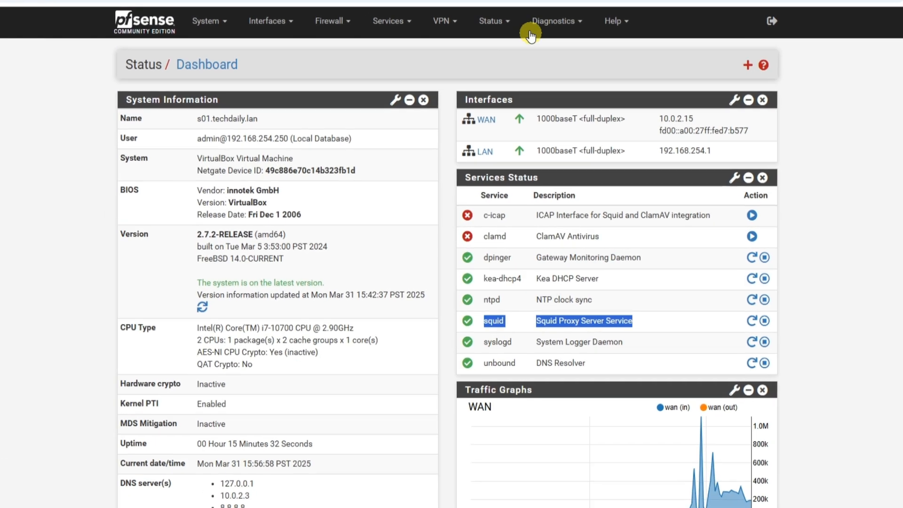
Browse the filesystem from the Edit File diagnostics page to /var/squid/cache and examine the cache folders.
click(519, 66)
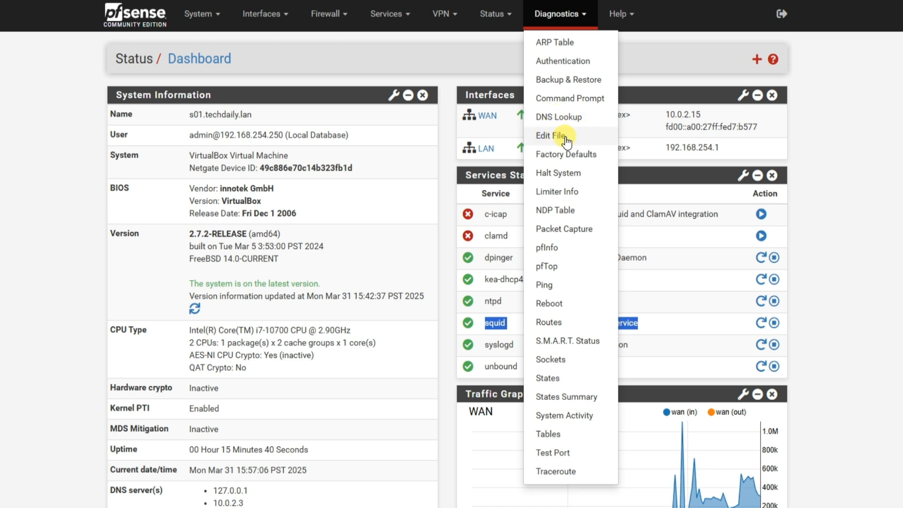
click(566, 137)
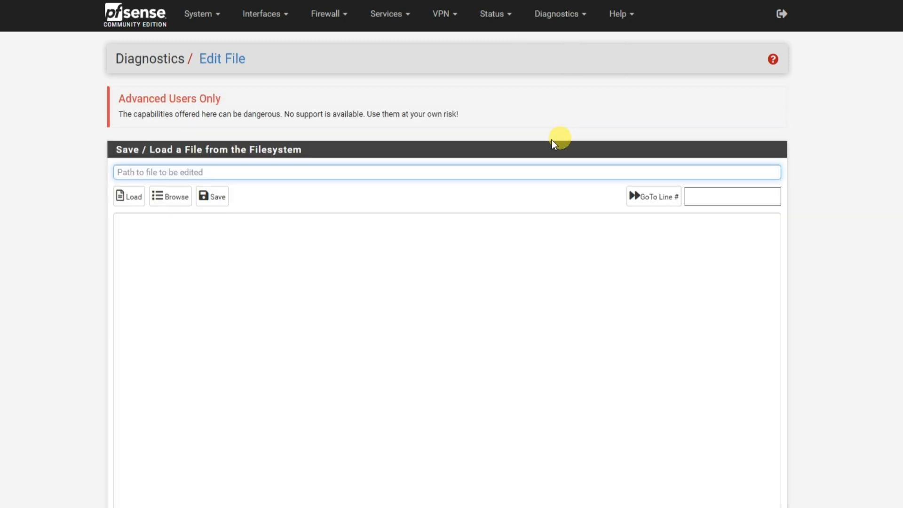
click(173, 201)
scroll(214, 294, down, 2)
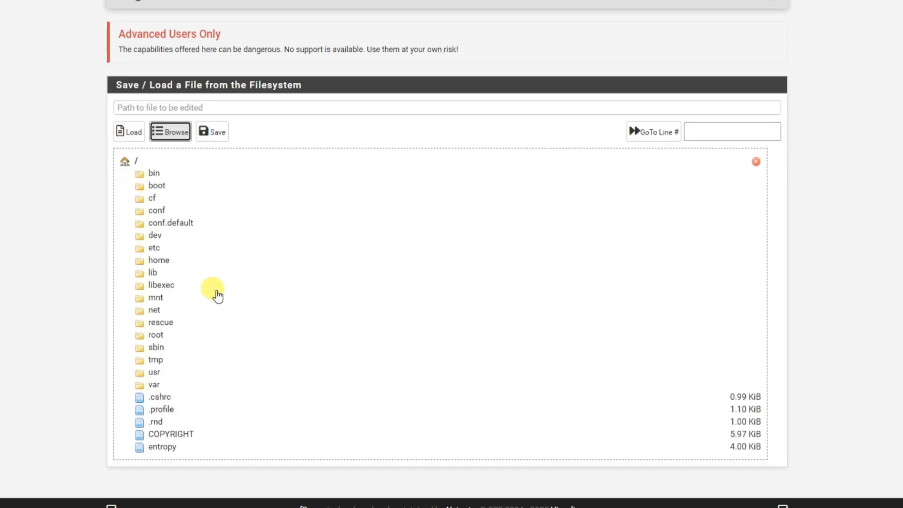
click(154, 385)
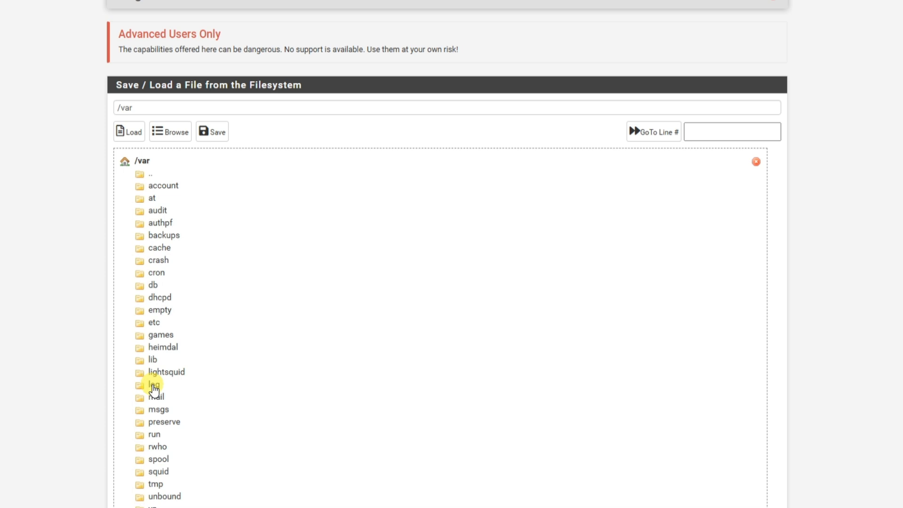
scroll(348, 348, down, 2)
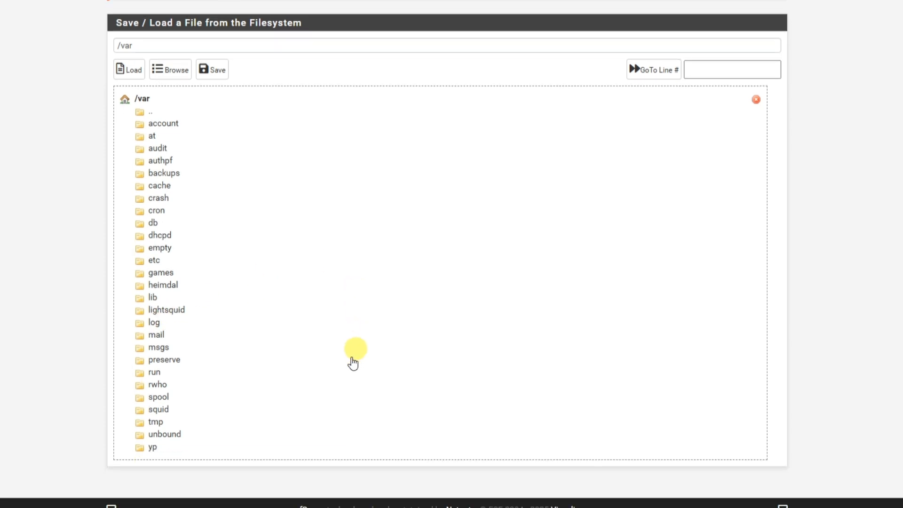
click(158, 410)
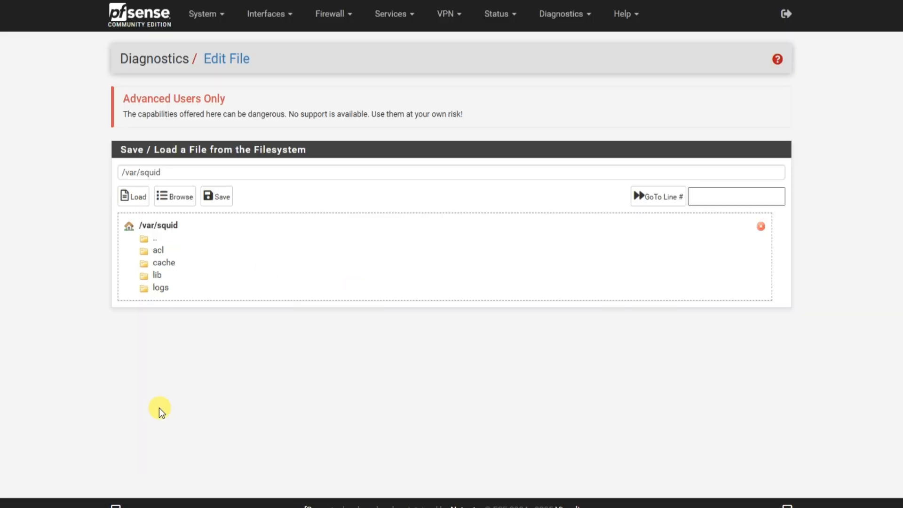
click(170, 268)
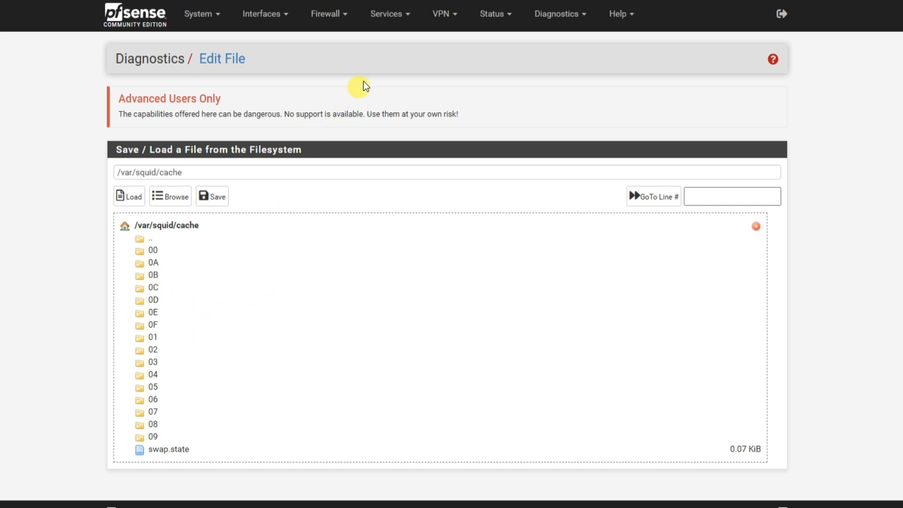
Examine the access and cache logs in the Squid Proxy Server's Real Time monitor.
click(393, 18)
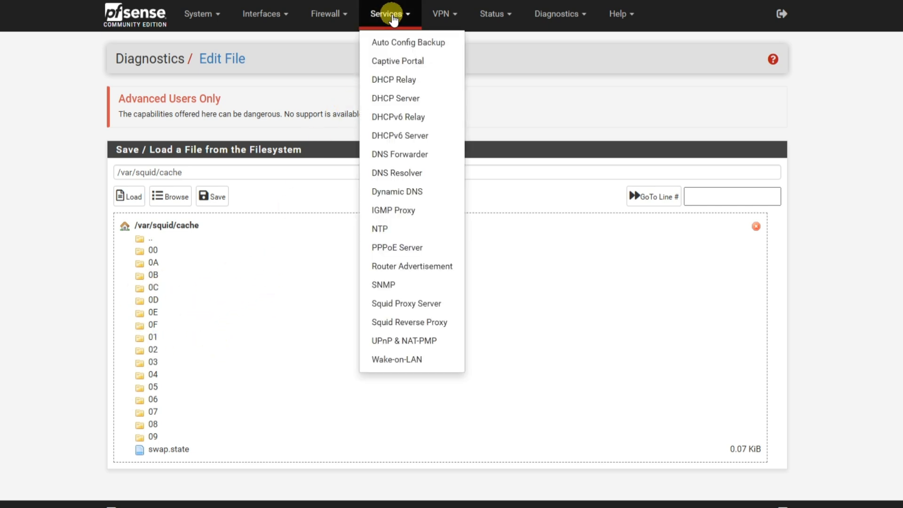
click(419, 305)
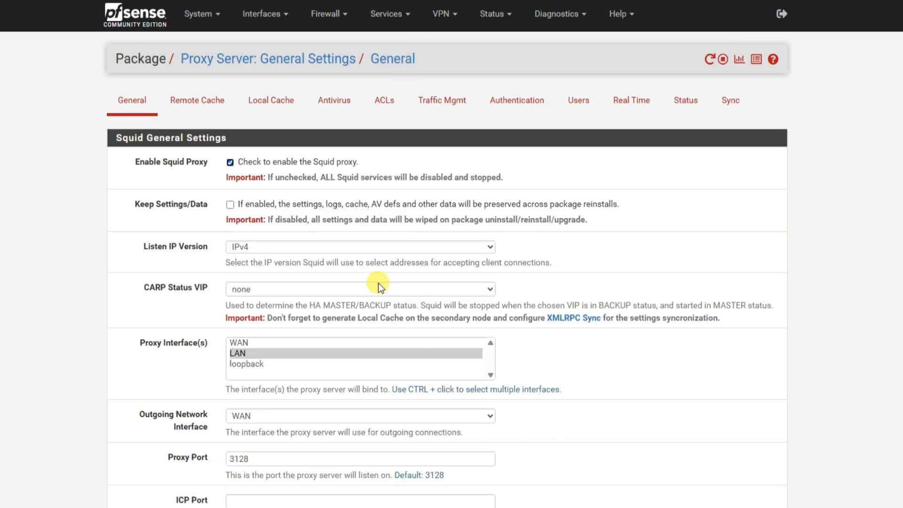
click(627, 112)
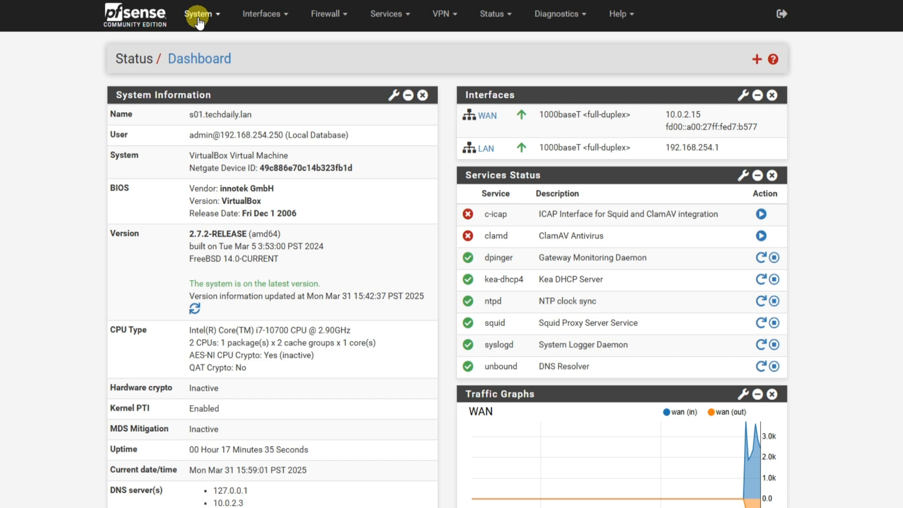
Search the Package Manager's available packages for lightsquid, and install the Lightsquid package.
click(197, 15)
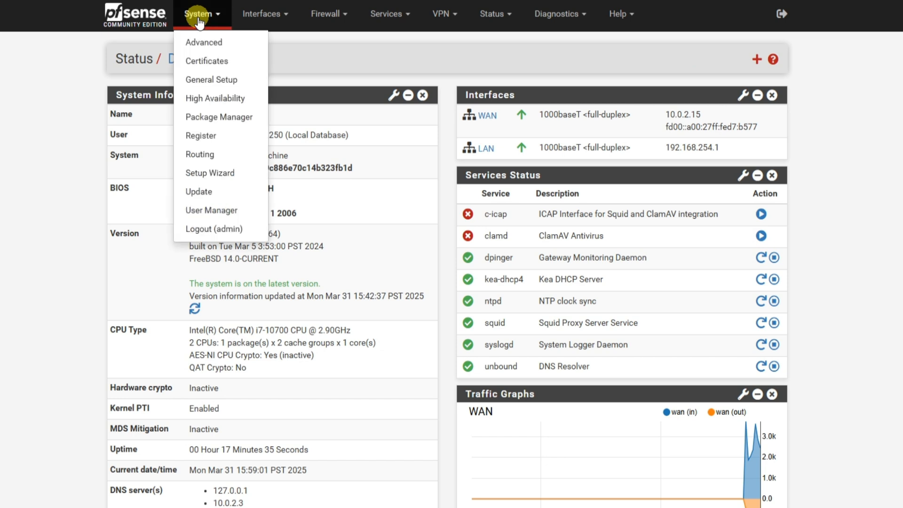
click(230, 117)
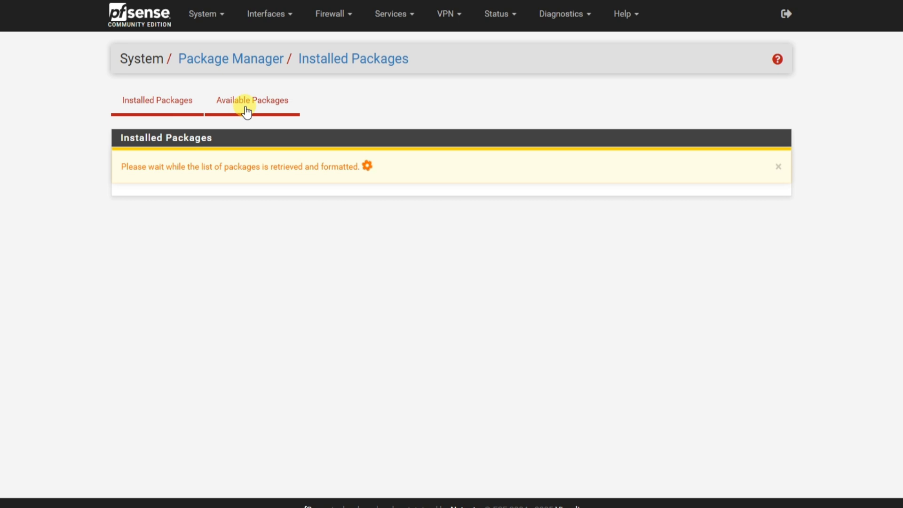
click(247, 112)
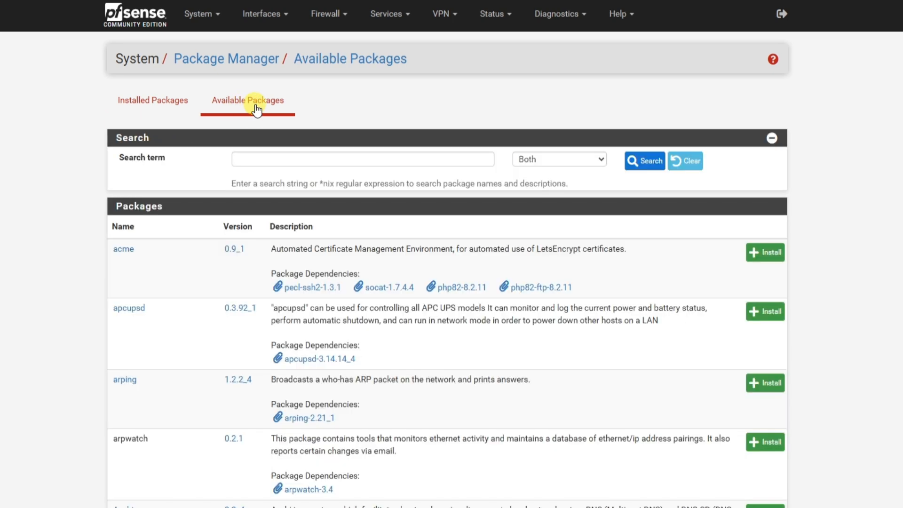
click(284, 161)
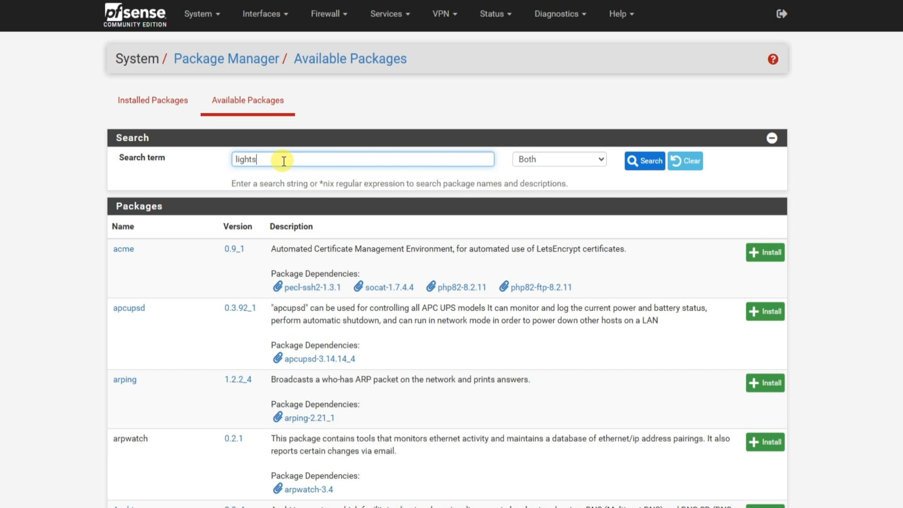
key(Return)
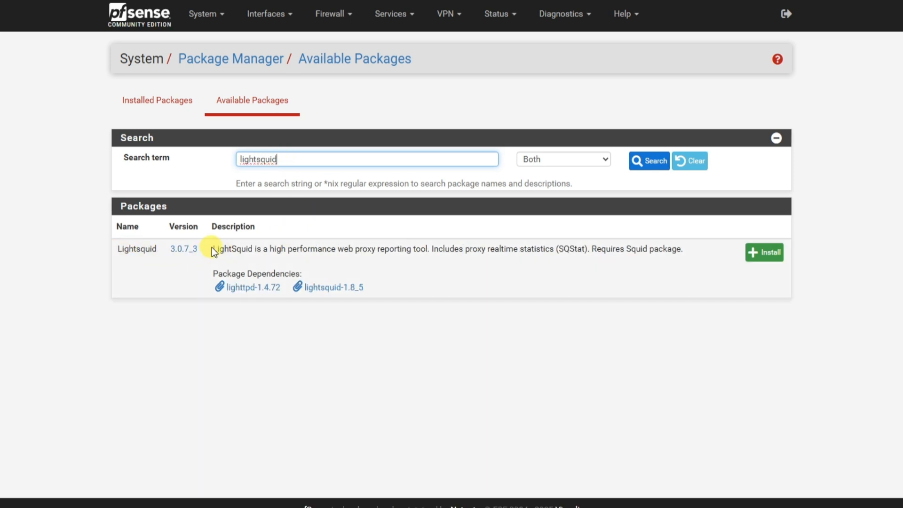
drag(213, 249, 492, 261)
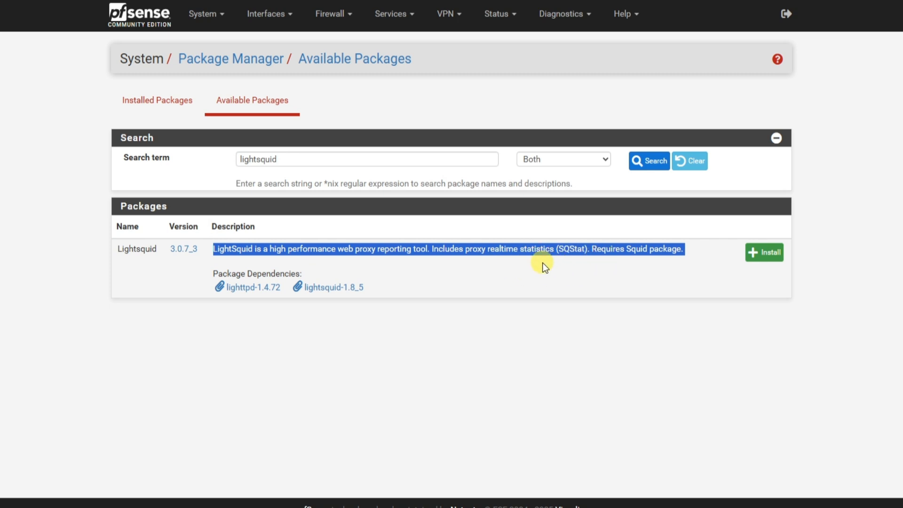
click(758, 259)
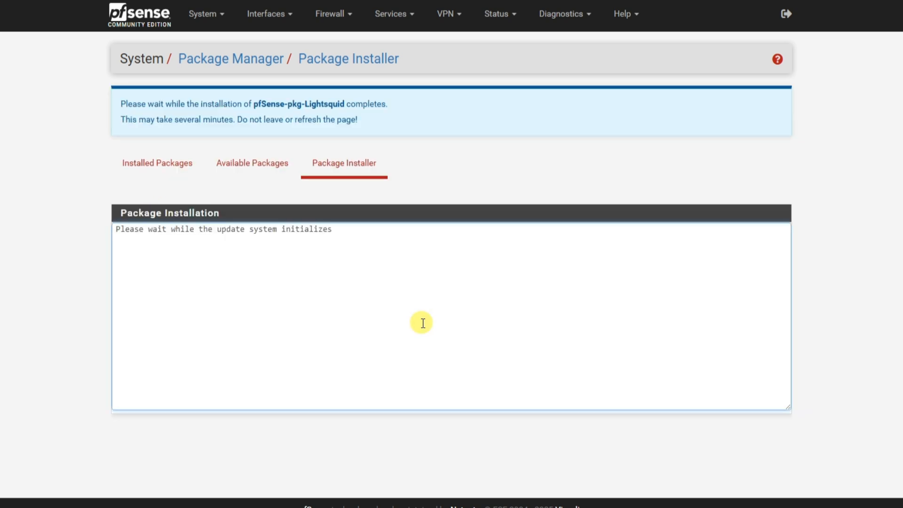
drag(237, 119, 382, 121)
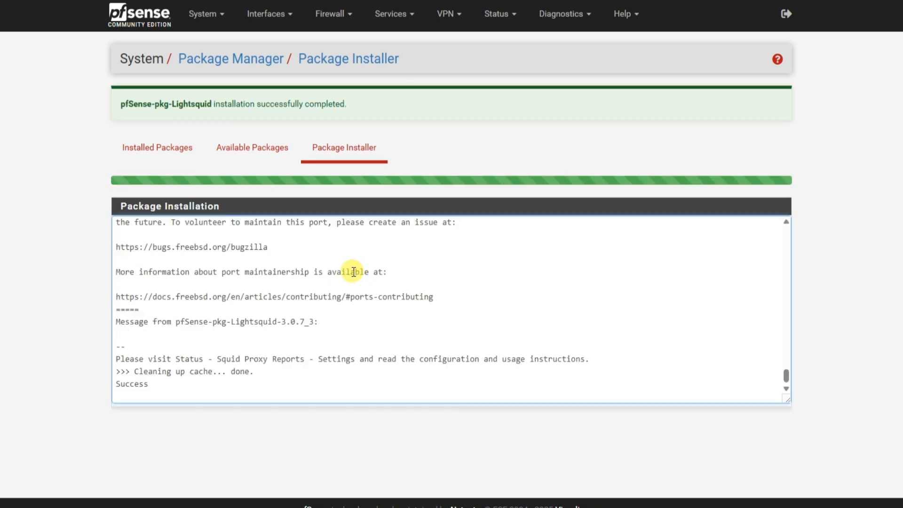
Open the Squid Proxy Reports settings and review the Lightsquid web port, SSL option, web user and web password fields with their defaults.
click(504, 20)
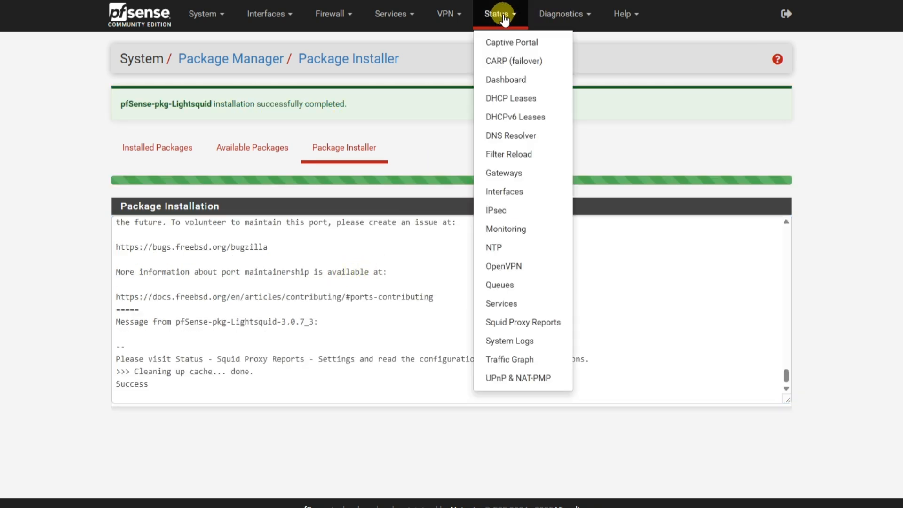
click(512, 330)
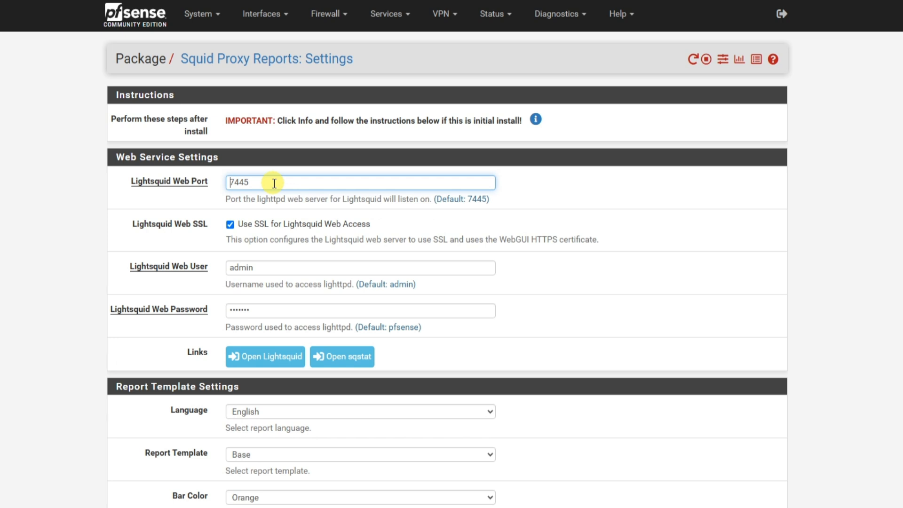
drag(274, 183, 226, 183)
drag(383, 227, 259, 225)
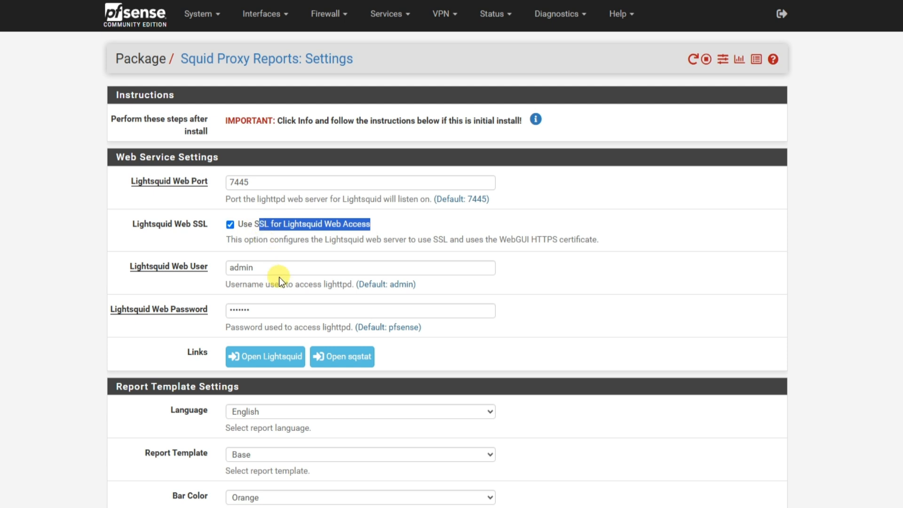
click(278, 267)
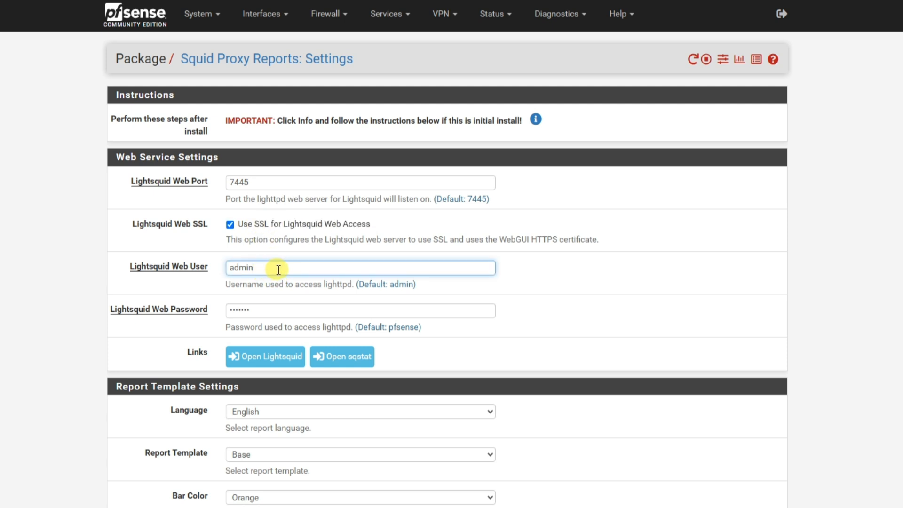
drag(268, 269, 229, 267)
drag(258, 309, 234, 306)
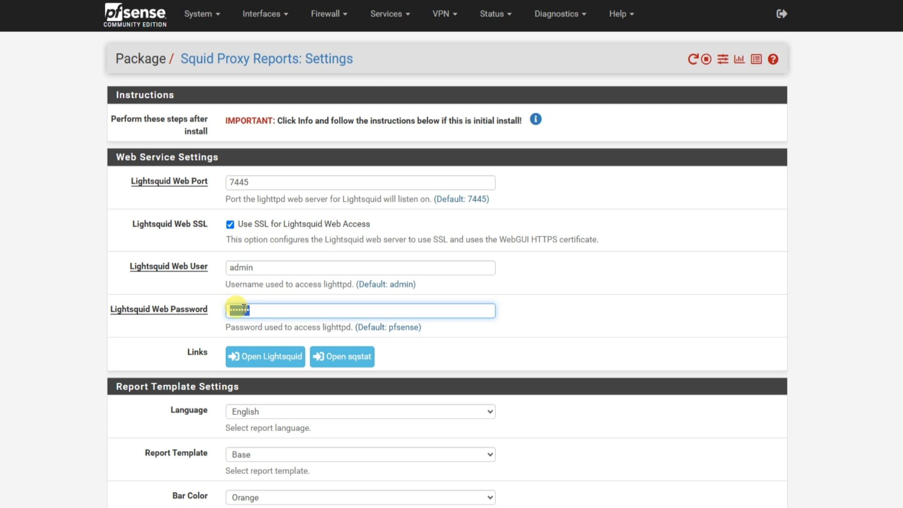
drag(412, 285, 389, 284)
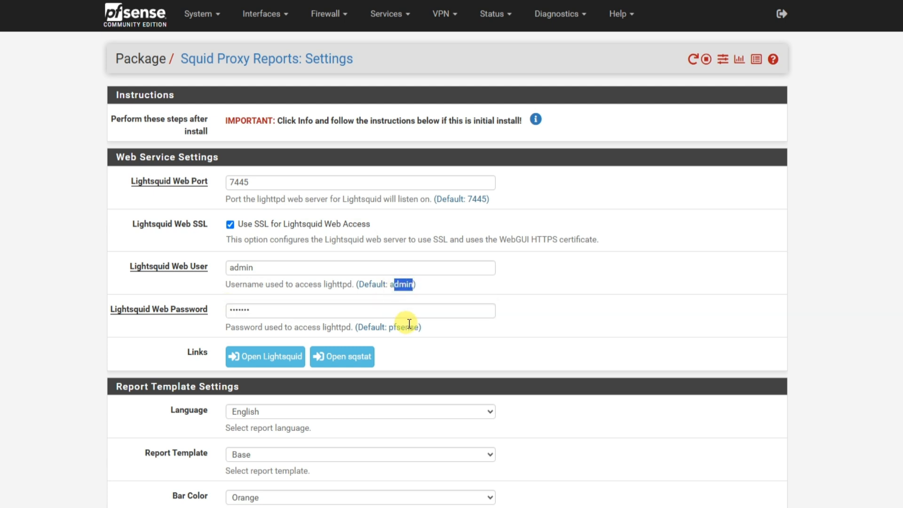
drag(413, 324, 388, 323)
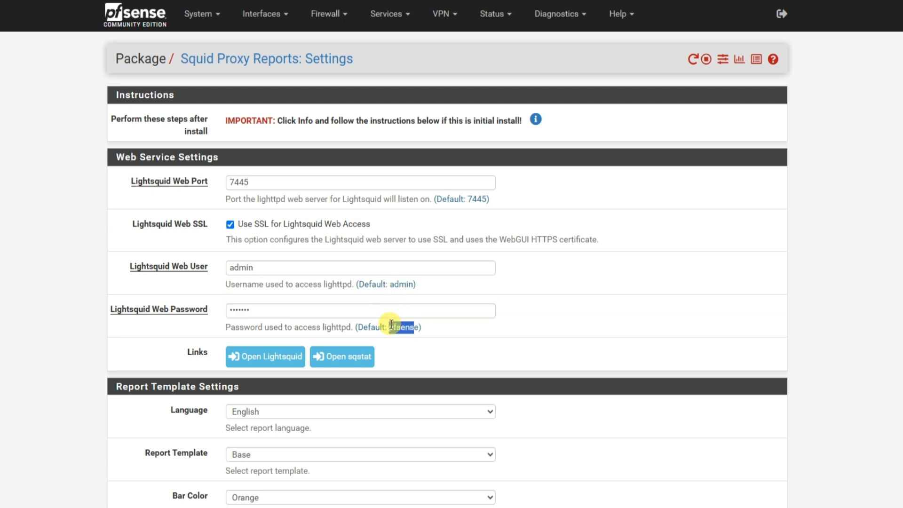
click(503, 332)
Look over the report template, reporting and scheduler options, and save the Squid Proxy Reports settings.
scroll(504, 332, down, 4)
scroll(180, 309, down, 5)
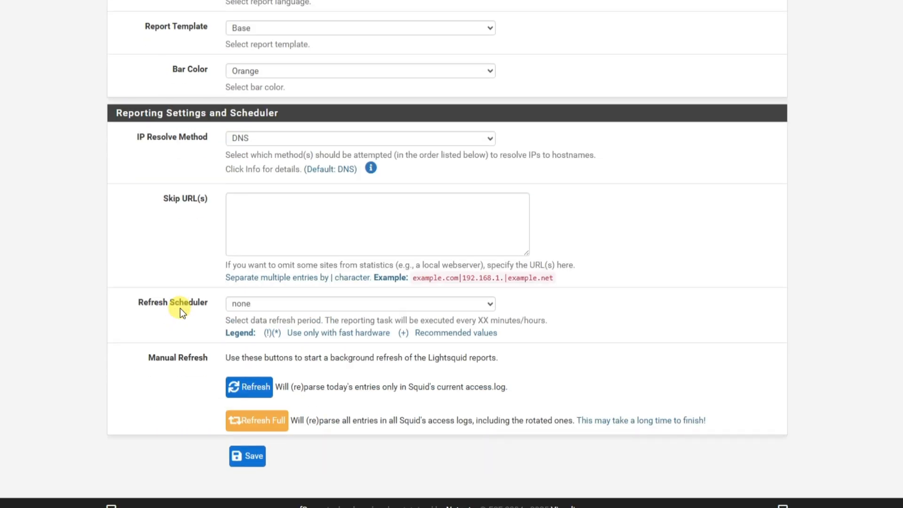
click(254, 457)
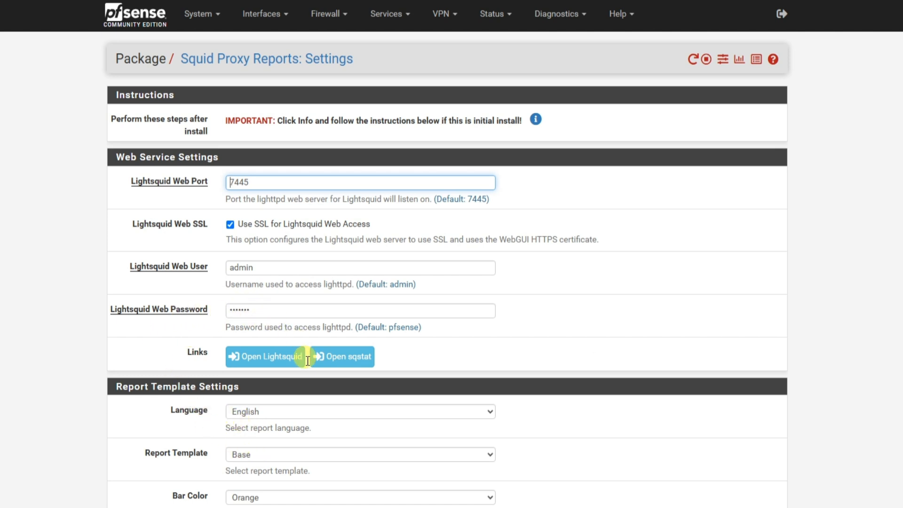
Open the Lightsquid report site and sign in with the username admin and the Lightsquid web password.
click(268, 359)
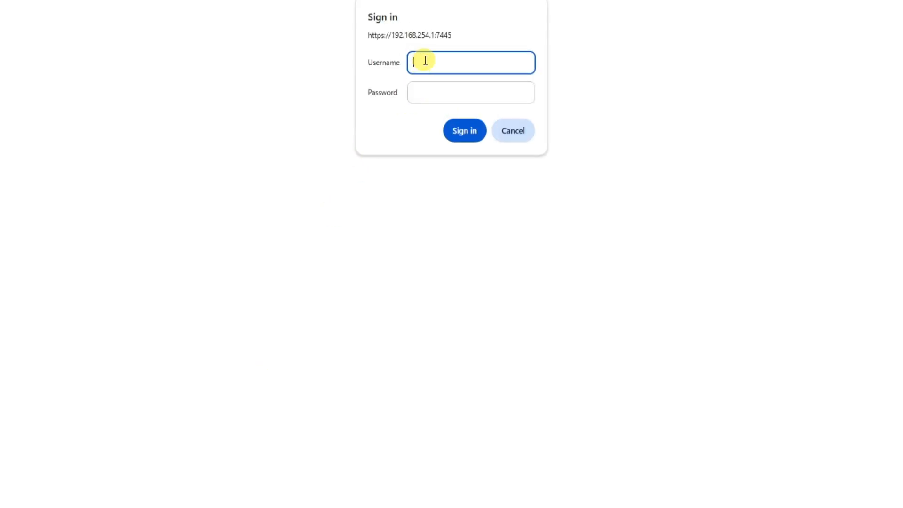
text(admin)
key(Tab)
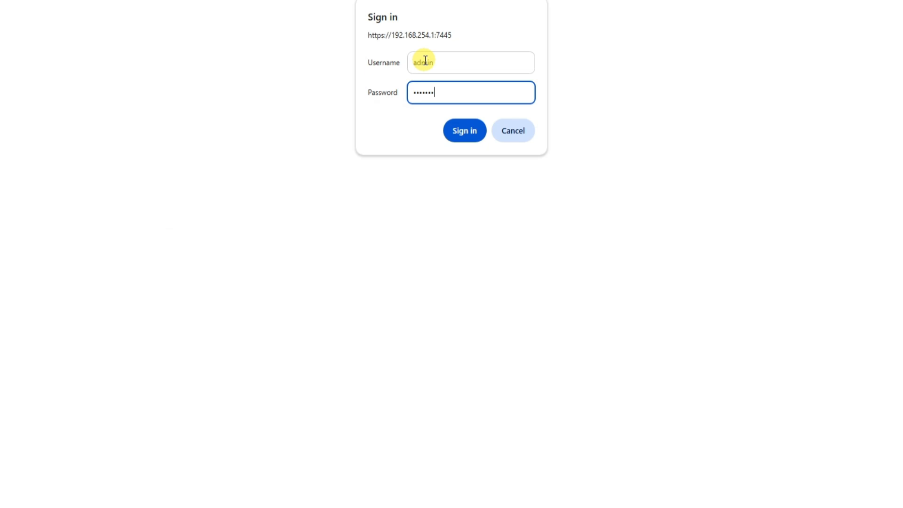
click(473, 134)
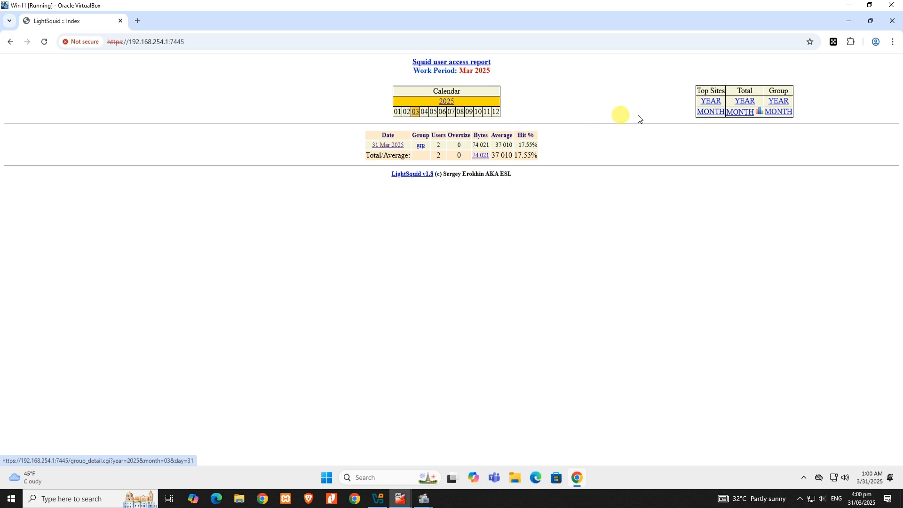
Examine the 31 Mar 2025 access report and the sites accessed by user 192.168.254.250.
mouse_move(698, 103)
mouse_down()
mouse_move(696, 92)
mouse_move(742, 93)
mouse_move(696, 91)
mouse_up()
click(639, 153)
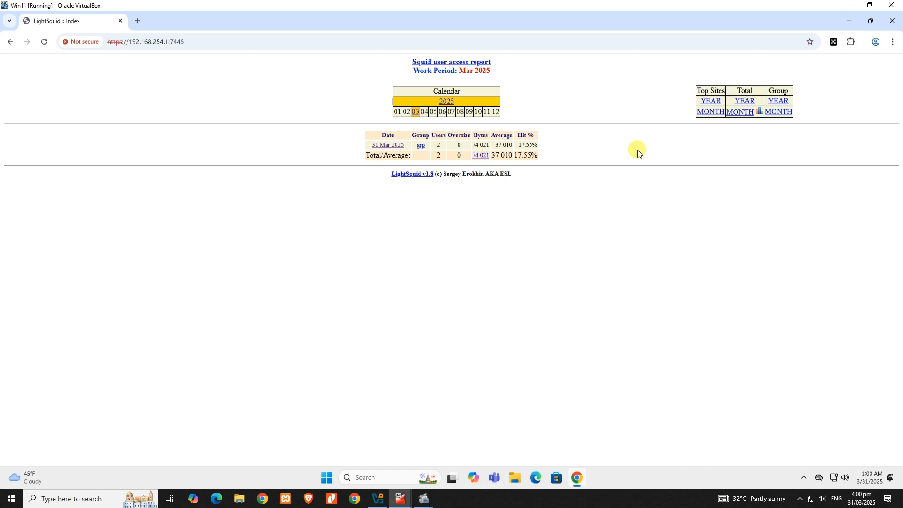
click(389, 149)
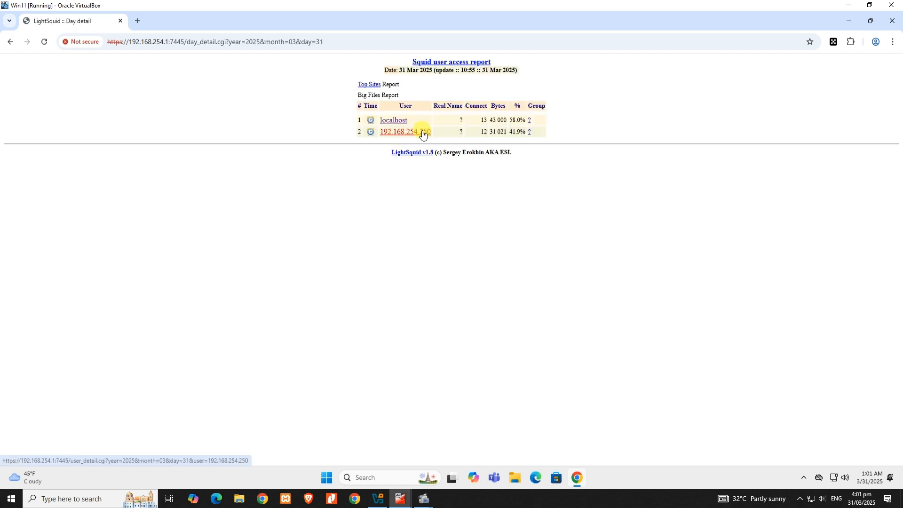
click(422, 131)
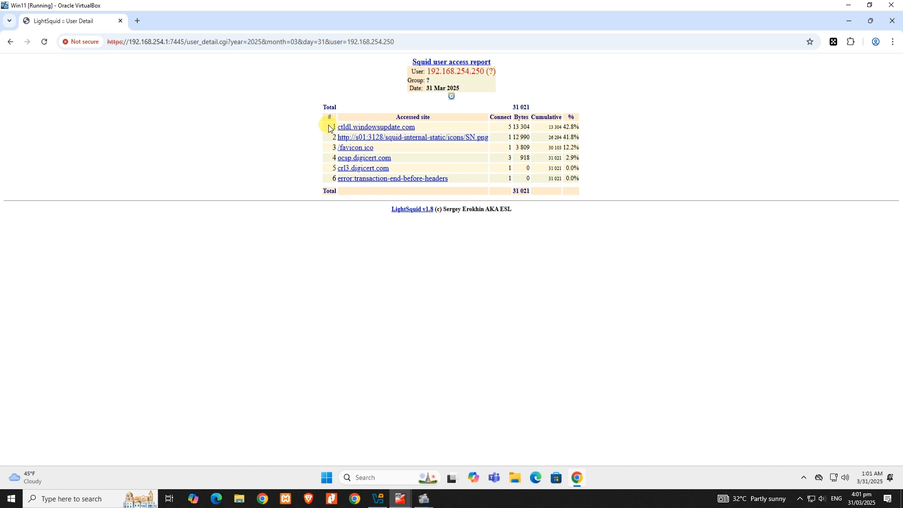
drag(330, 128, 475, 185)
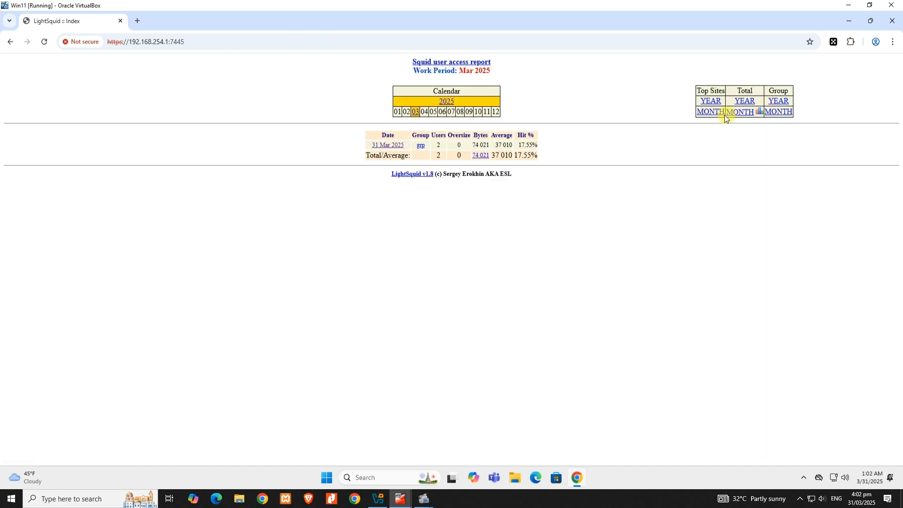
Review the monthly top sites report, and the monthly totals report with the traffic graph for user 192.168.254.250.
click(712, 114)
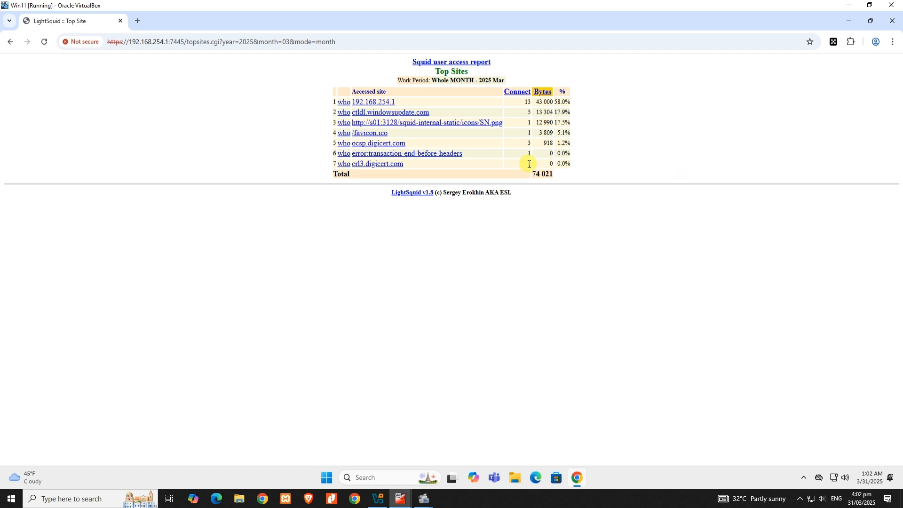
click(11, 43)
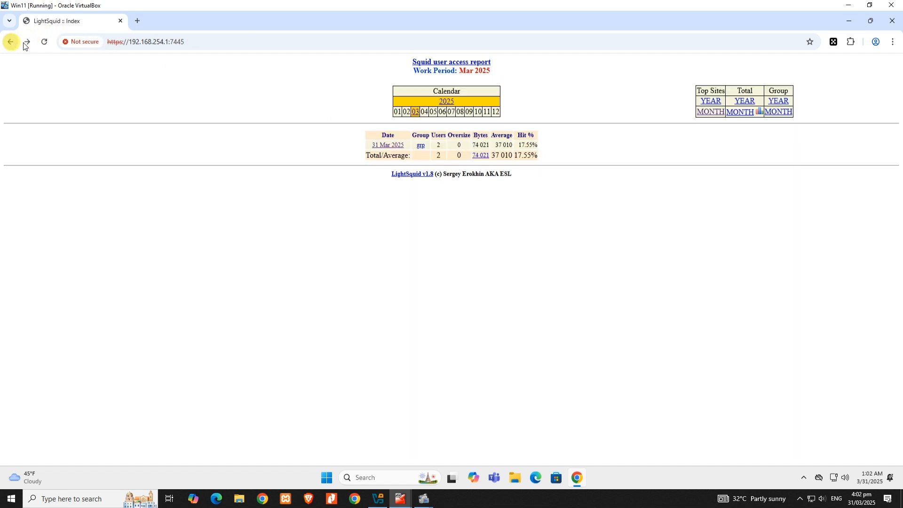
click(752, 113)
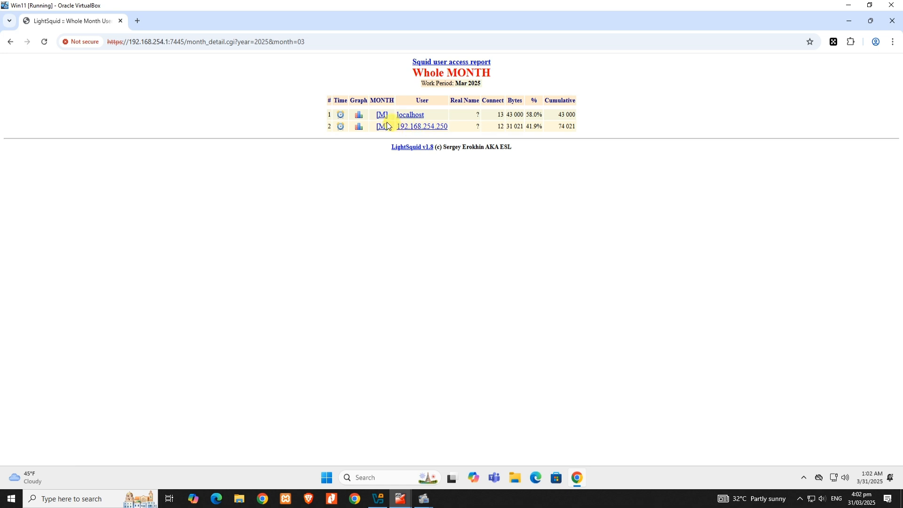
click(359, 127)
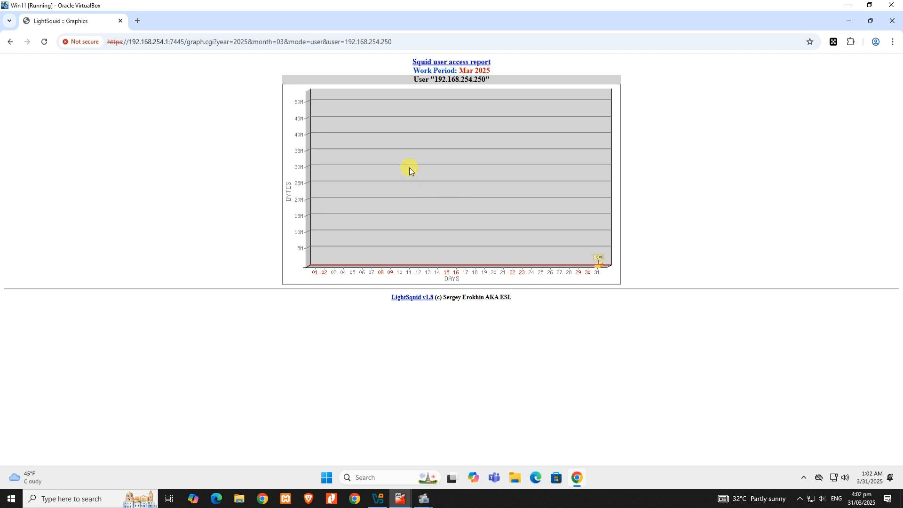
click(12, 44)
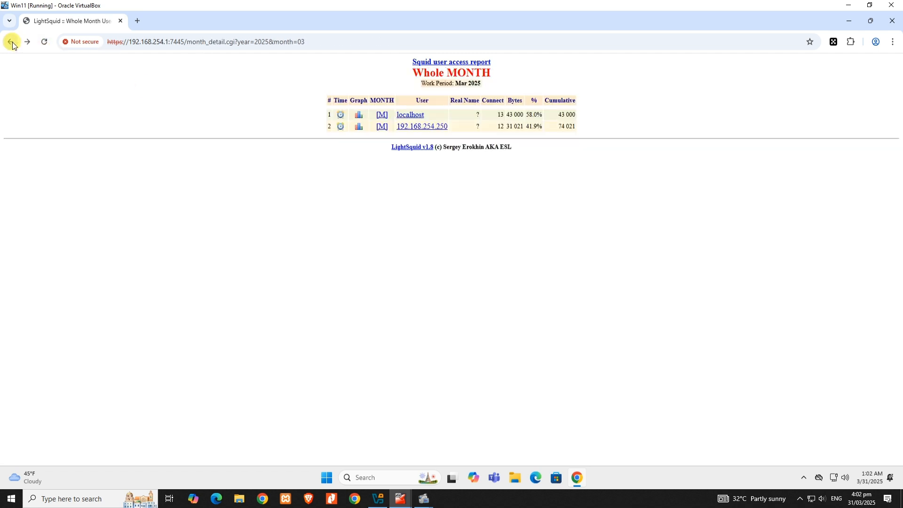
Leave the Lightsquid reports and return to the pfSense dashboard to check the services status.
click(12, 44)
click(14, 47)
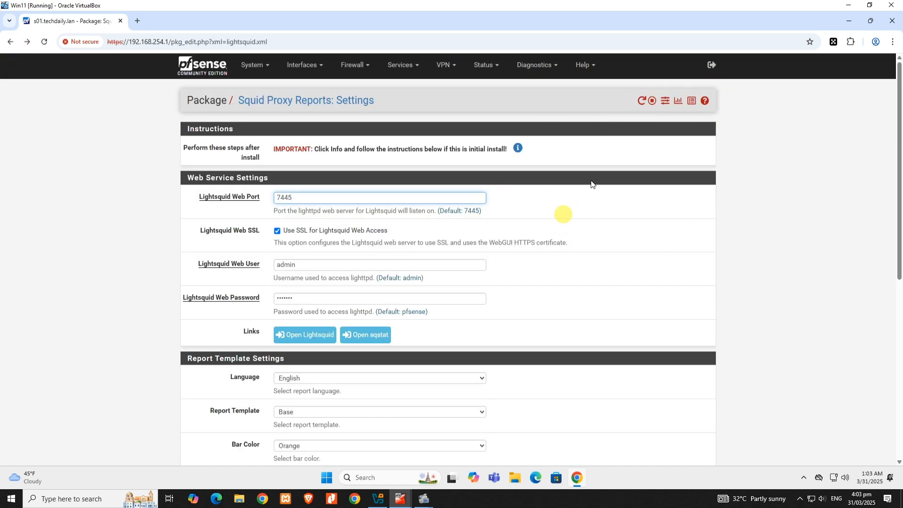
click(202, 65)
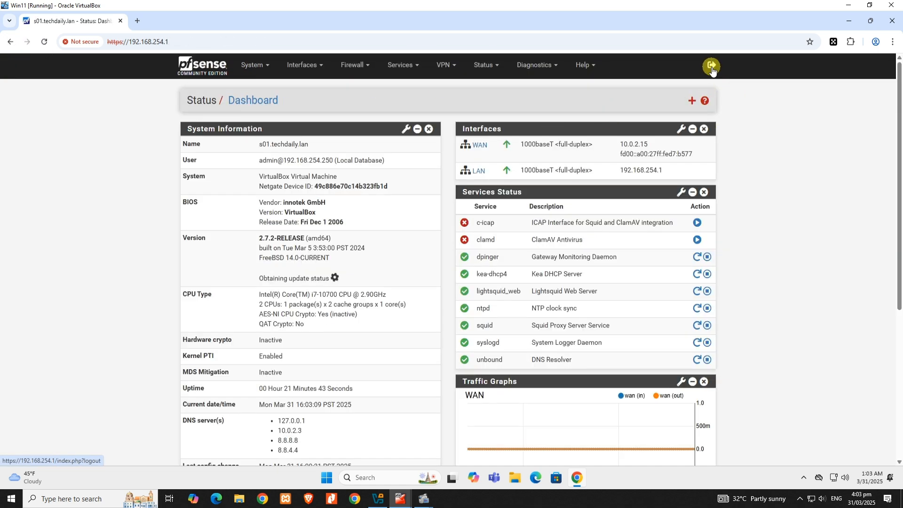